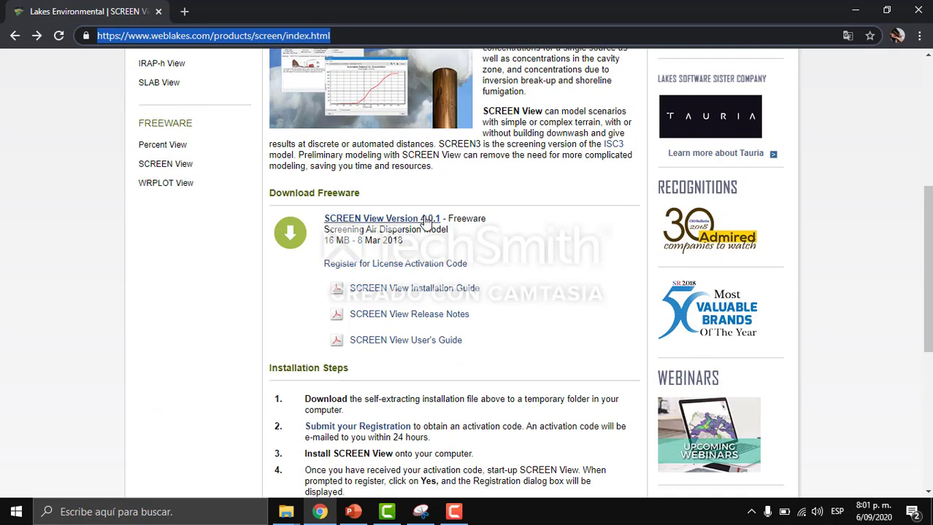
Download the SCREEN View Version 4.0.1 installer and open the registration page for the license activation code
click(422, 220)
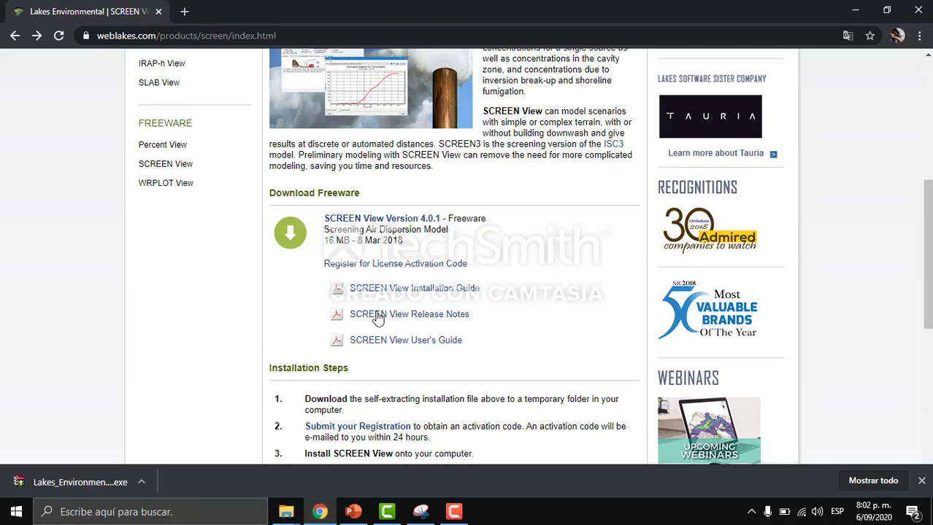
scroll(332, 262, down, 1)
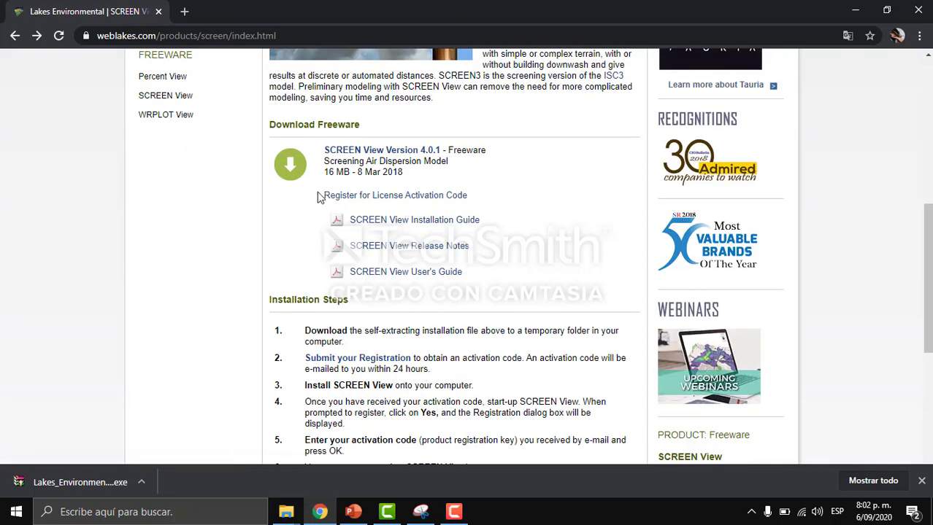
drag(319, 198, 452, 193)
click(488, 195)
click(442, 195)
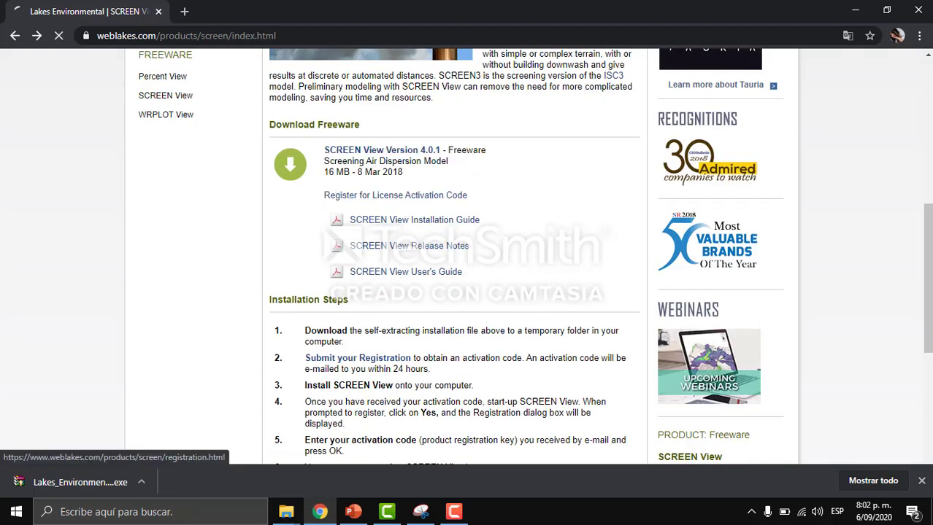
Review the registration form's contact fields and the notes on how the activation code is delivered
scroll(441, 304, down, 1)
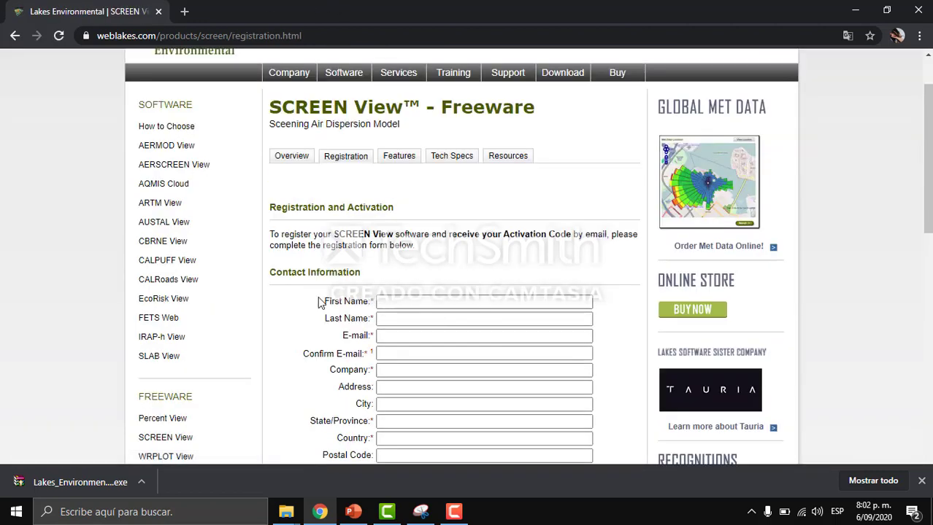
scroll(325, 278, down, 2)
drag(315, 168, 365, 363)
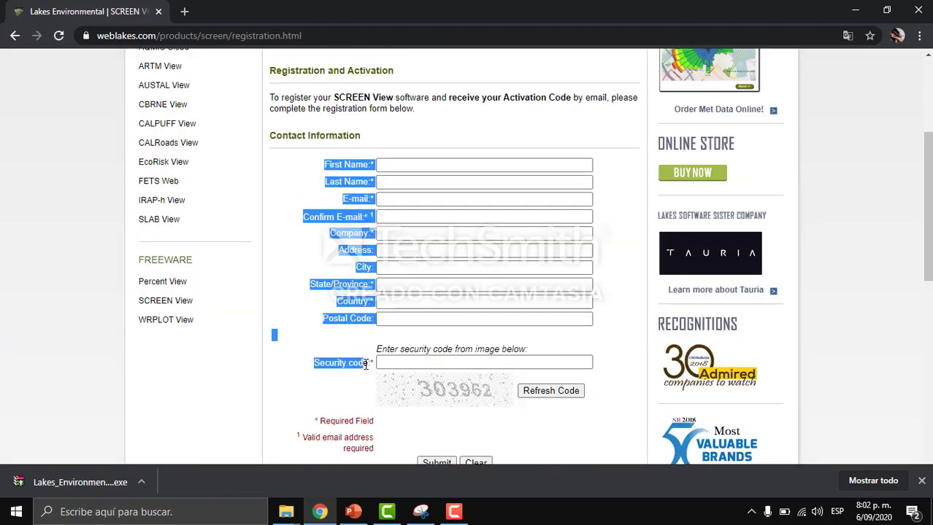
scroll(402, 384, down, 2)
drag(580, 381, 513, 385)
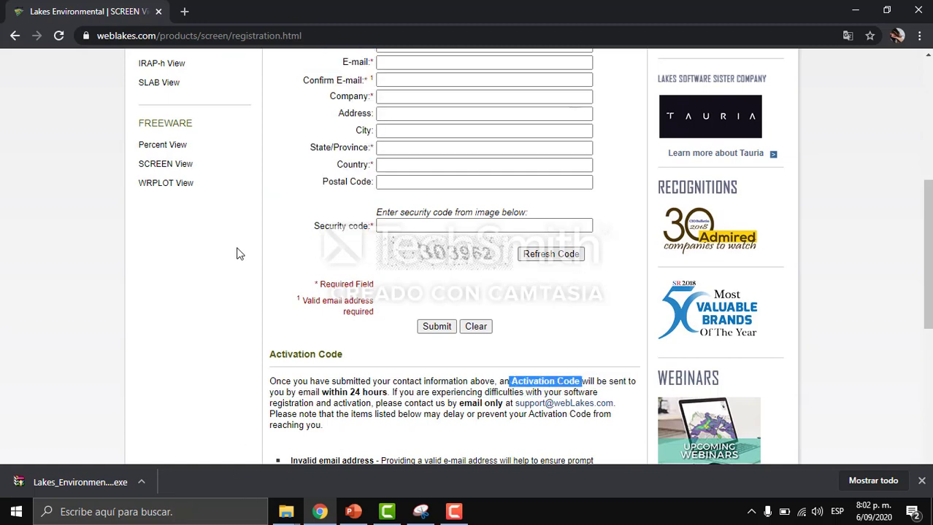
click(239, 253)
scroll(294, 257, down, 2)
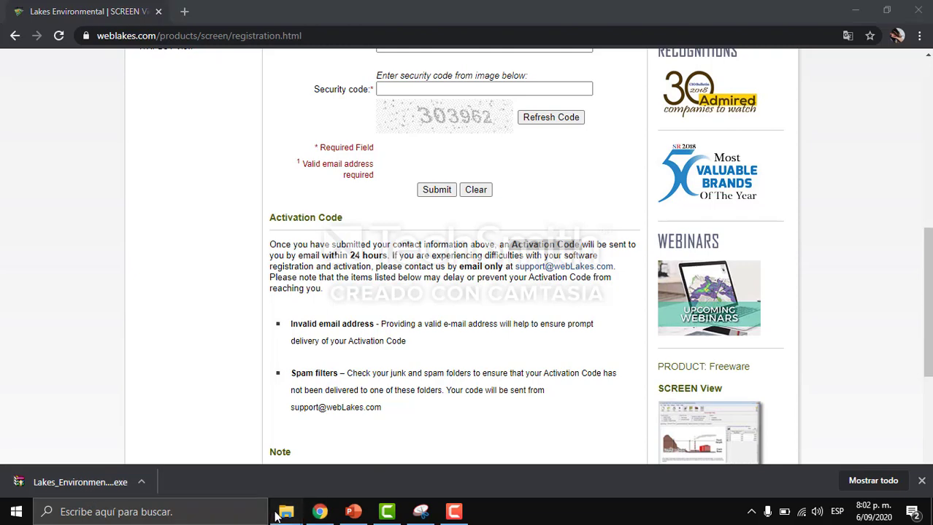
Launch the downloaded Lakes Environmental SCREEN View installer from the Descargas folder and continue past its welcome page
mouse_move(286, 512)
click(218, 442)
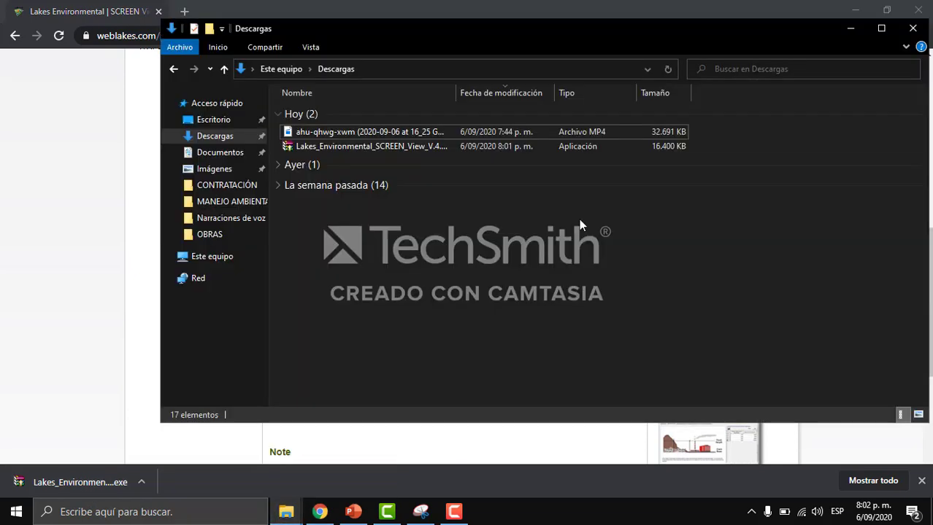
click(414, 145)
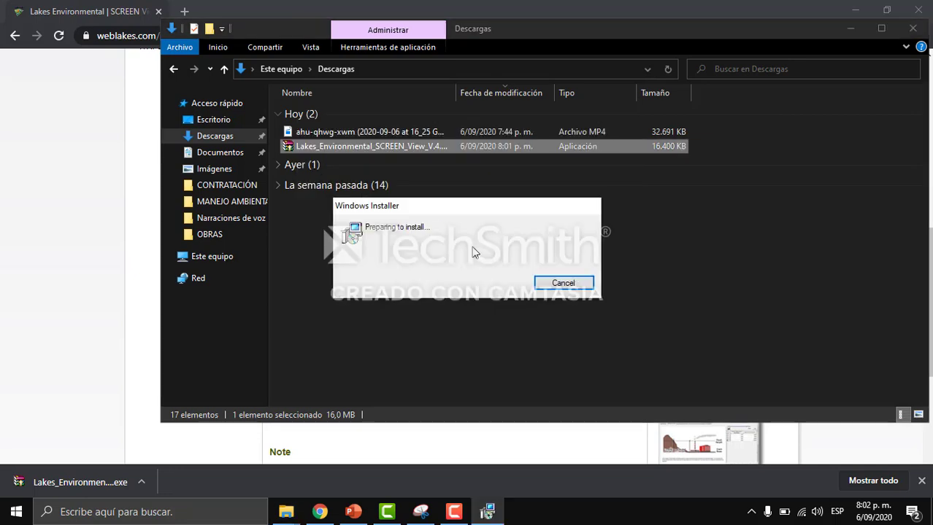
click(530, 368)
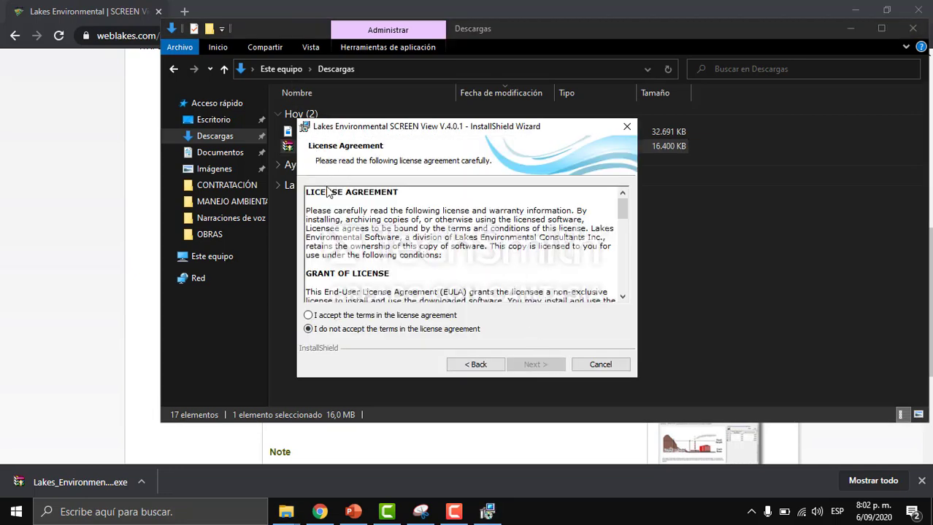
Accept the terms of the license agreement and keep the prefilled customer information
drag(318, 198, 400, 355)
click(309, 316)
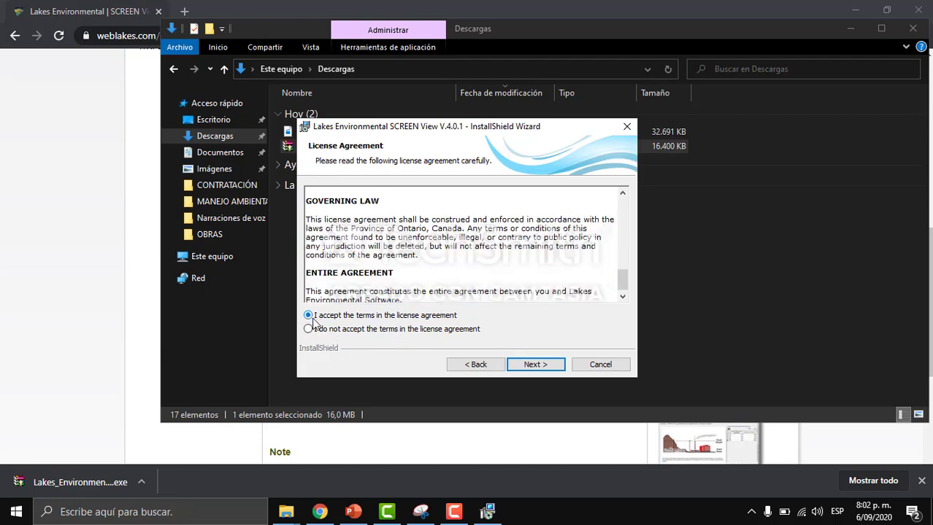
click(522, 367)
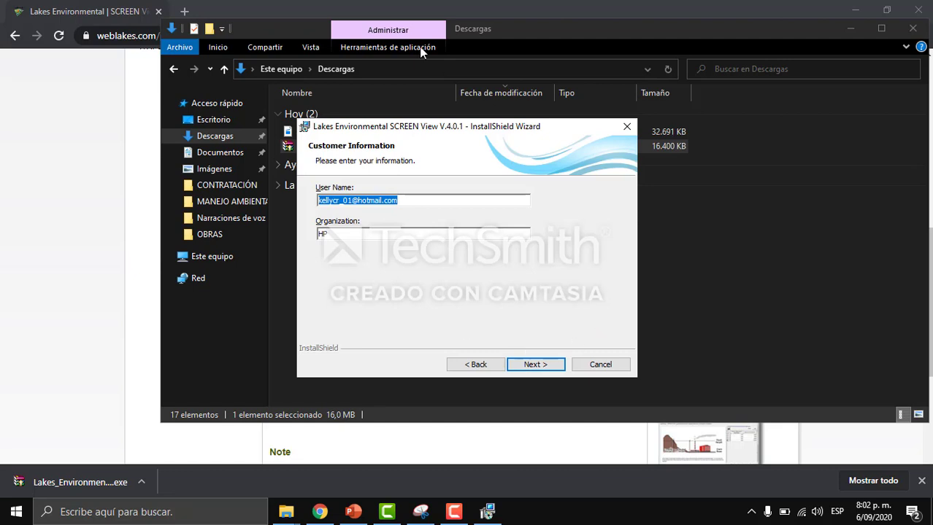
click(544, 367)
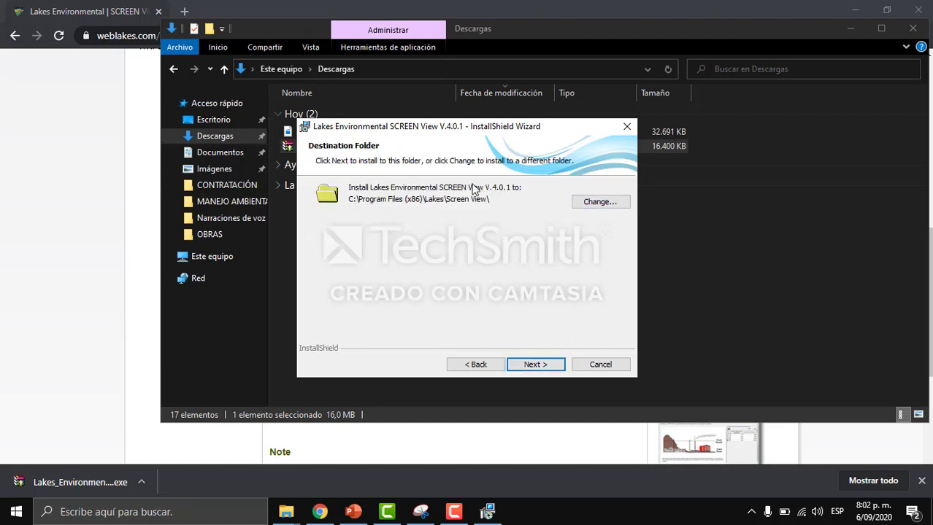
Check the destination folder choices and keep C:\Program Files (x86)\Lakes\Screen View\ as the install location
click(620, 202)
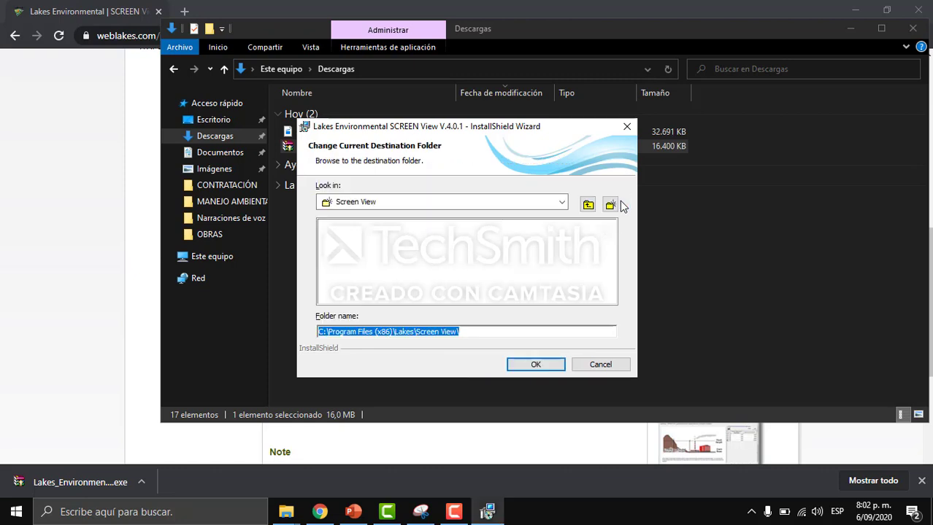
click(510, 204)
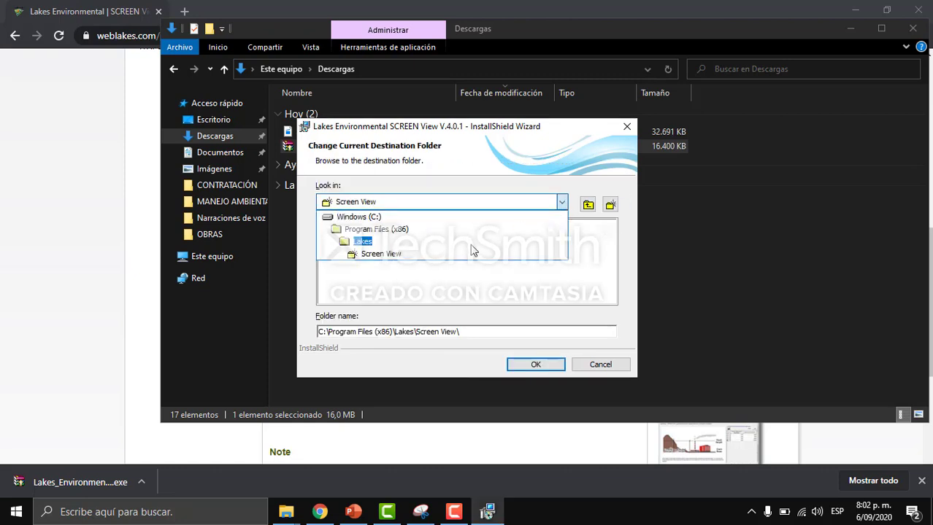
click(563, 208)
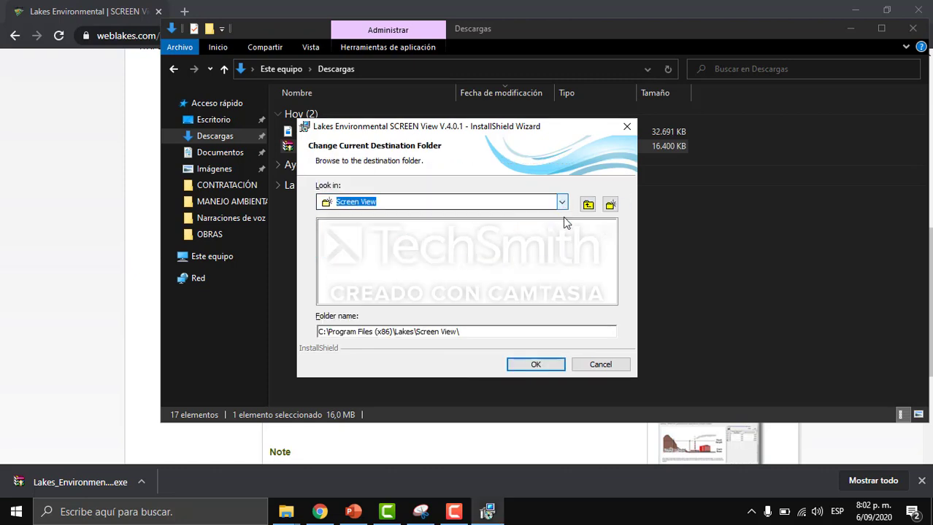
click(534, 364)
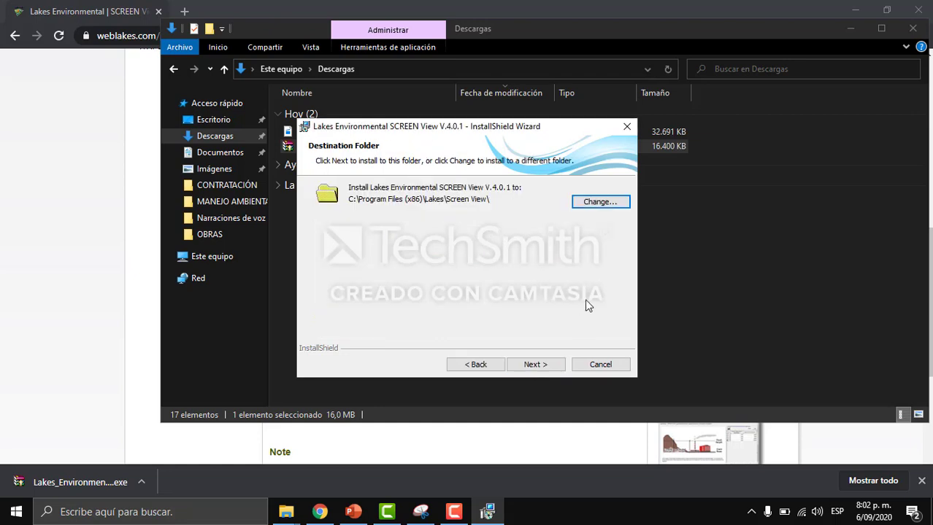
click(535, 364)
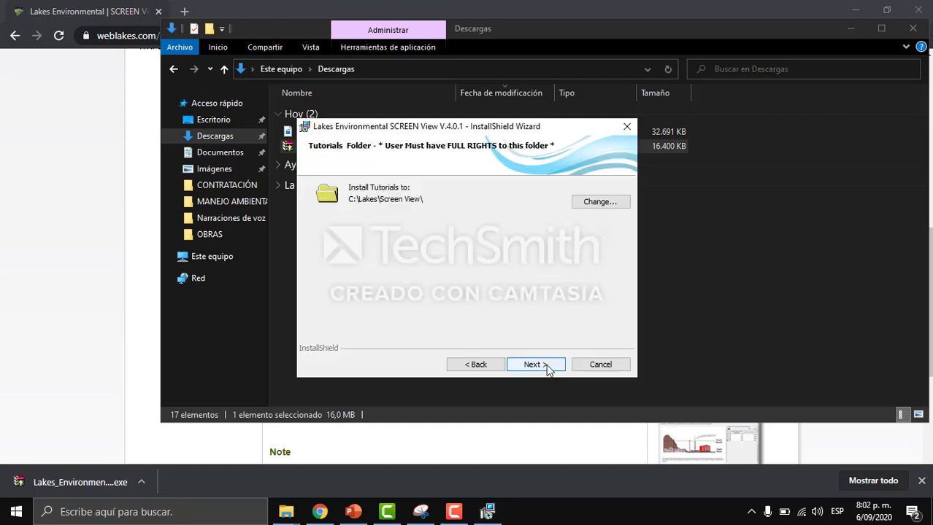
Keep C:\Lakes\Screen View\ as the tutorials folder and run the SCREEN View installation through to the end
click(547, 368)
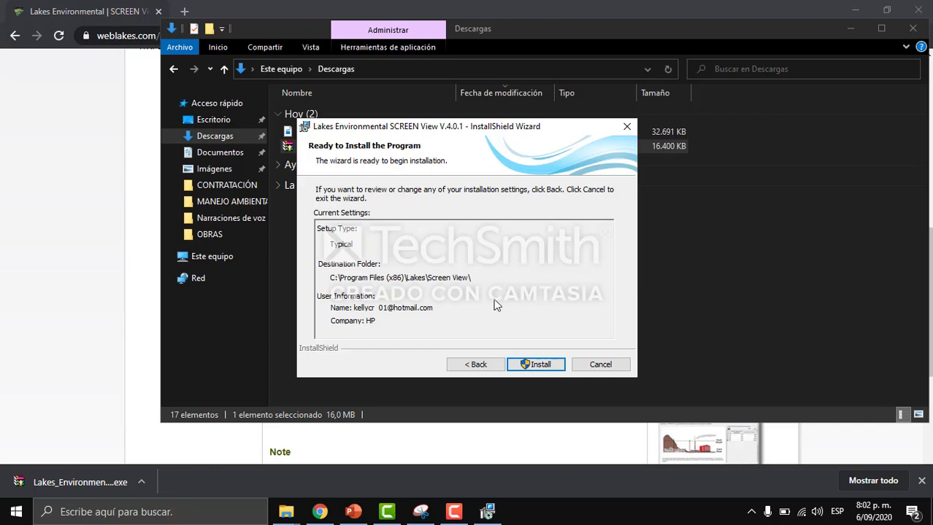
click(534, 365)
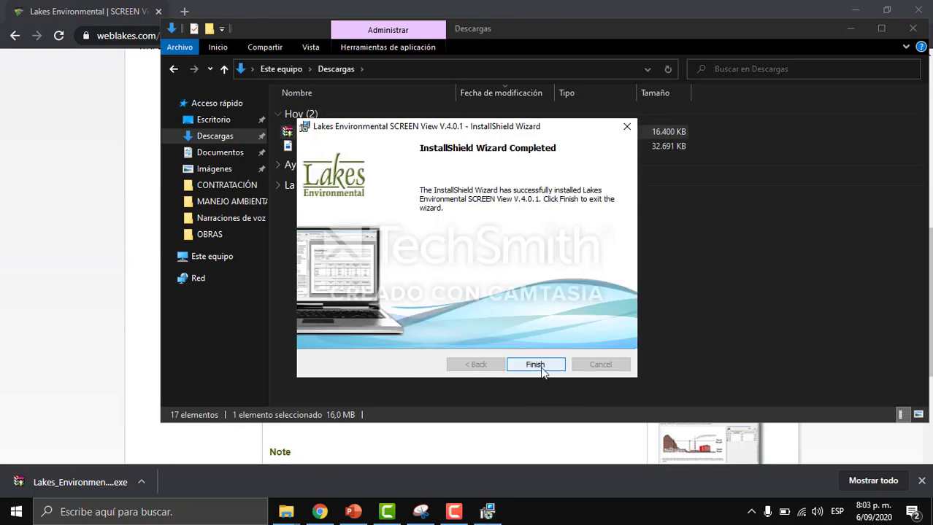
click(541, 371)
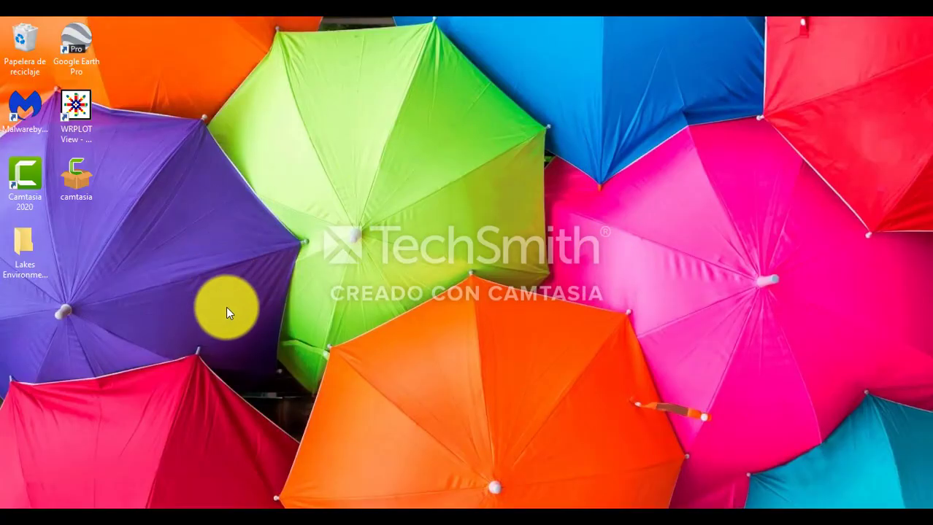
Start SCREEN View from the Lakes Environmental folder on the desktop and dismiss its About window
double_click(34, 243)
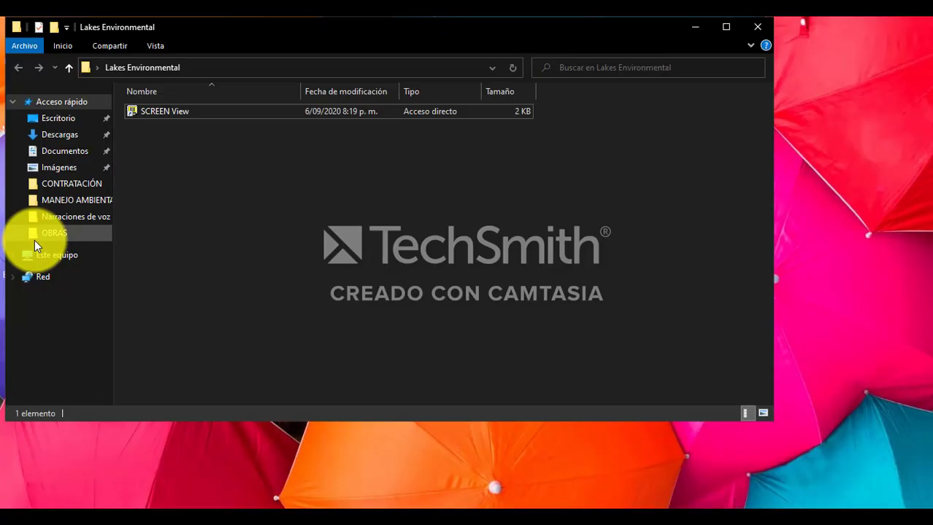
double_click(170, 111)
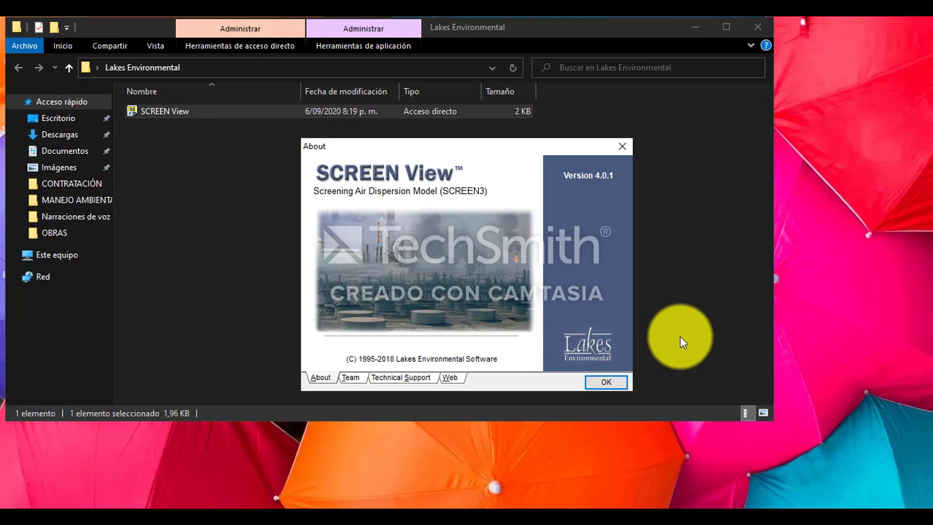
click(605, 385)
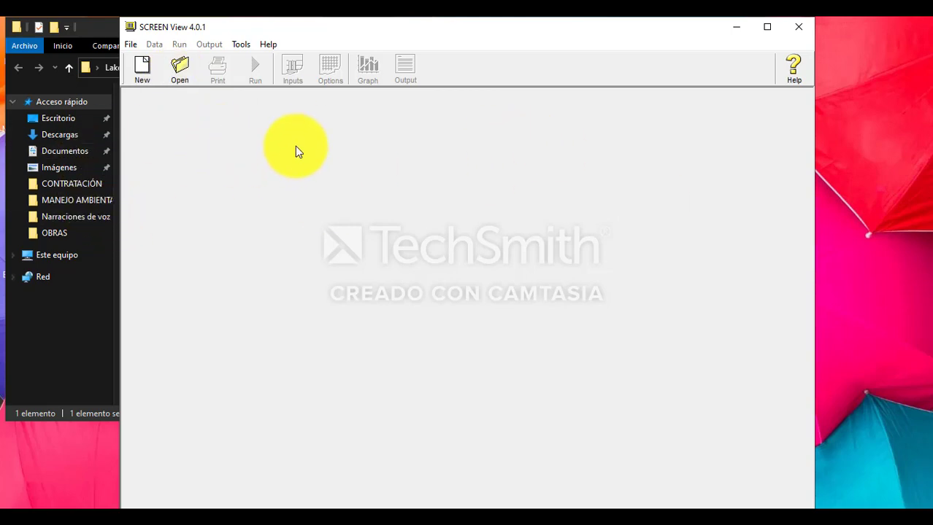
Create a new SCREEN View project named tutorial in the Tutorial folder, replacing the existing project file
click(142, 74)
drag(722, 172, 455, 105)
click(397, 213)
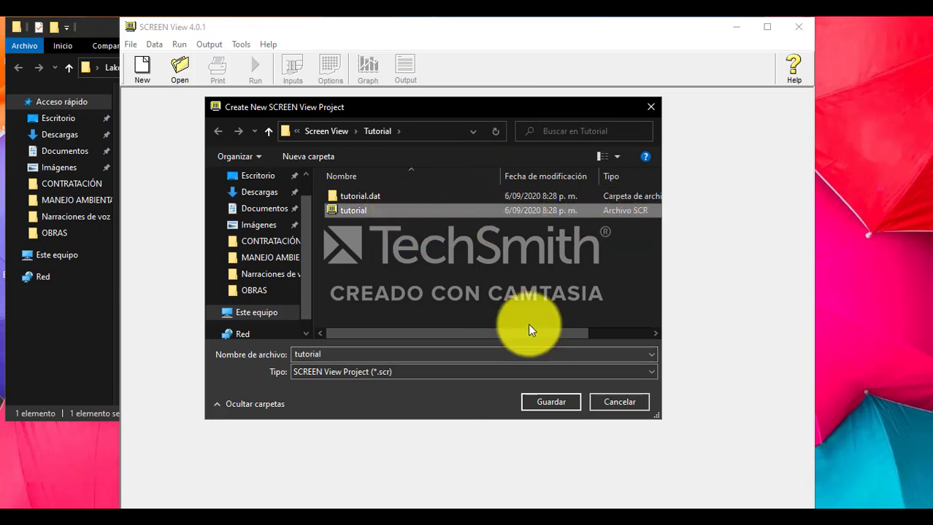
drag(537, 333, 608, 337)
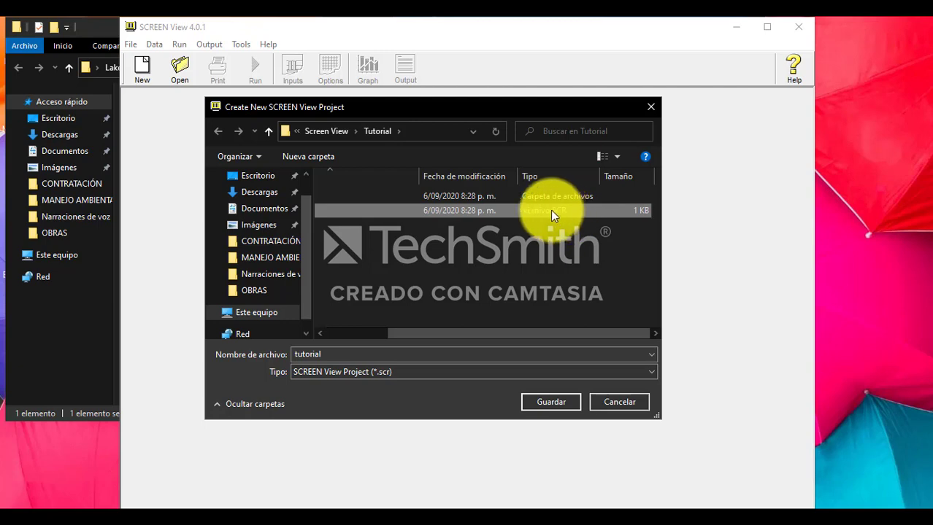
click(553, 404)
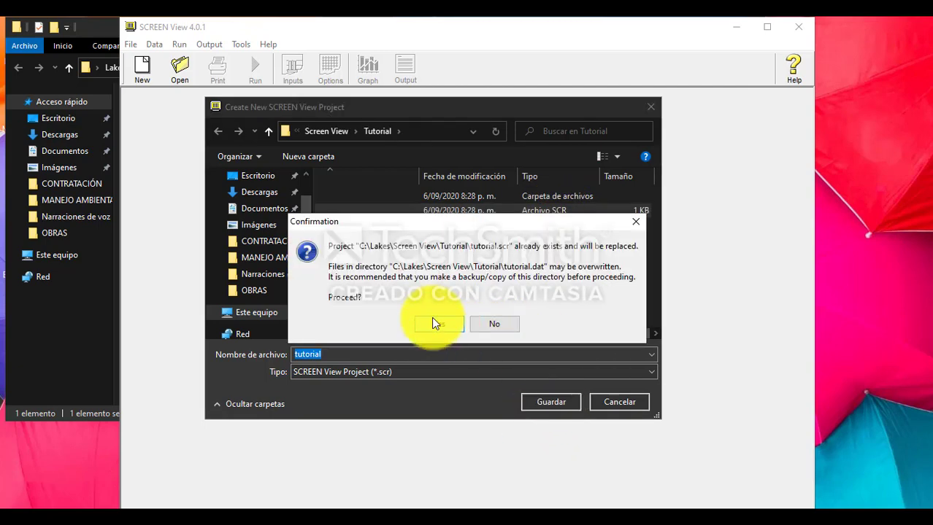
click(432, 323)
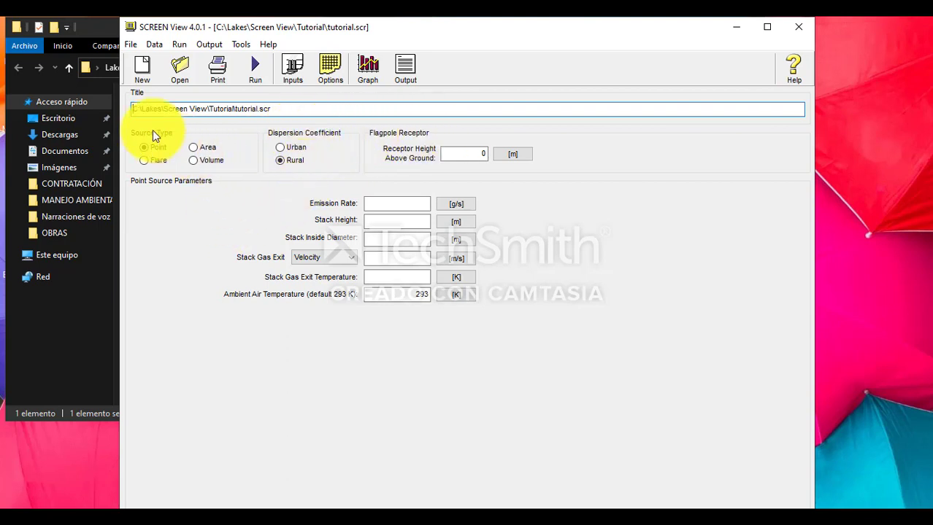
Compare the input parameters required for the Point, Flare, Area and Volume source types
click(145, 148)
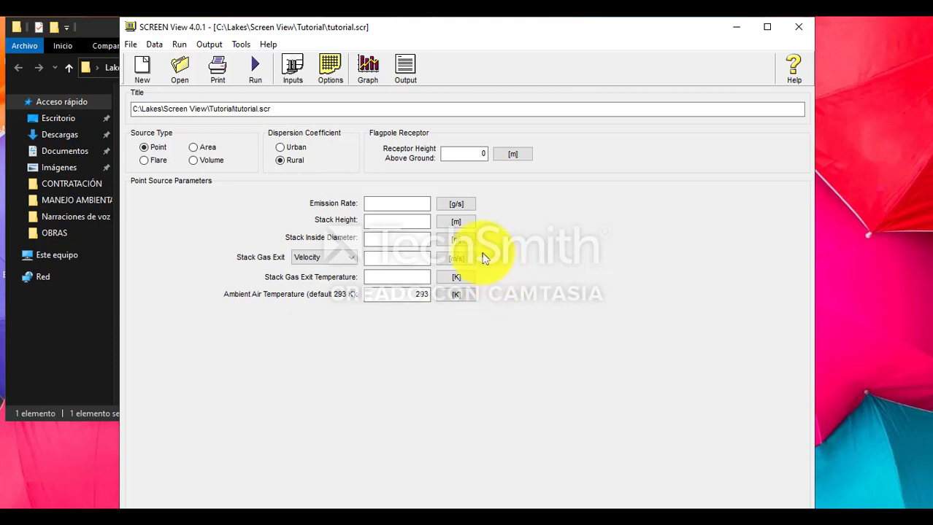
click(144, 160)
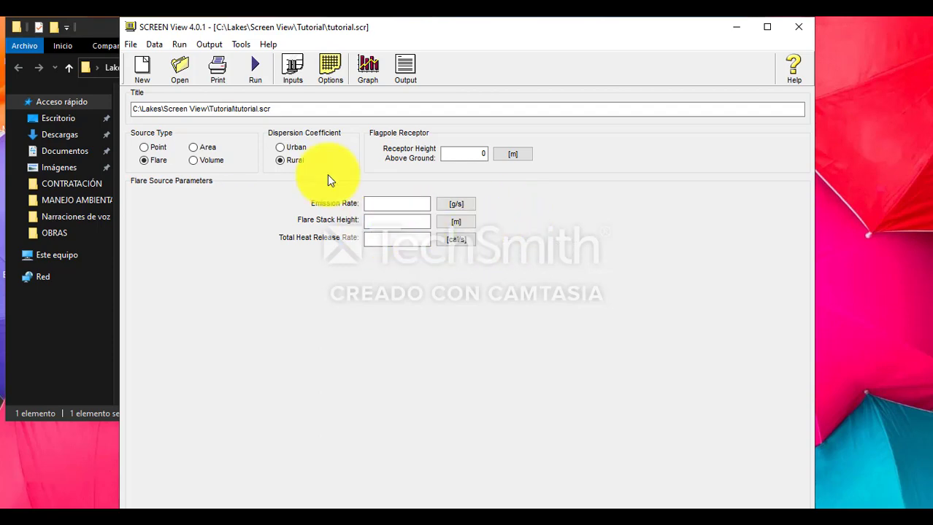
click(192, 146)
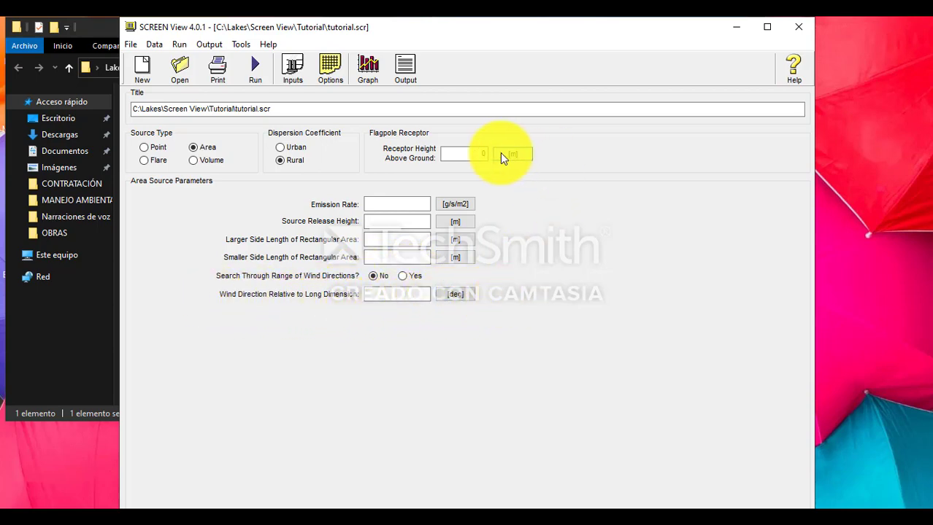
click(193, 160)
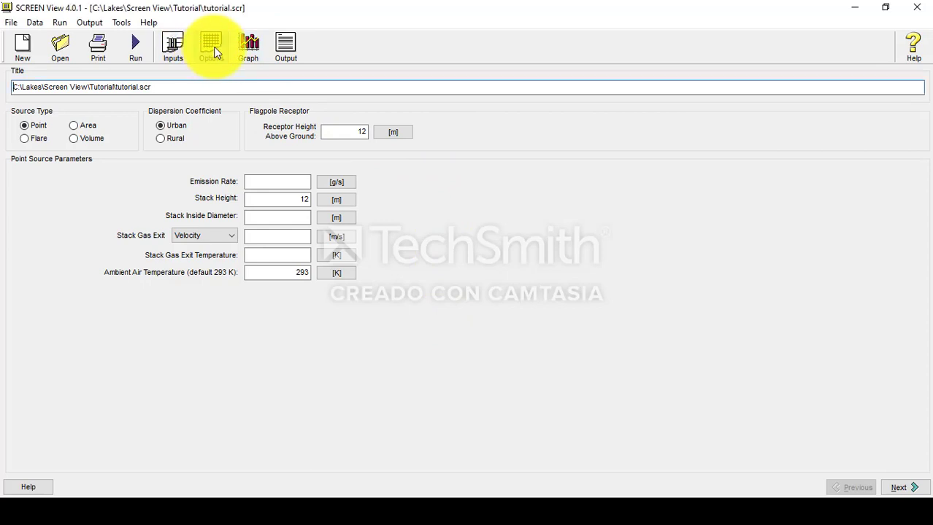
Open the model options and compare the meteorology settings for Complex Terrain and Simple Terrain, ending on Simple Terrain
click(212, 48)
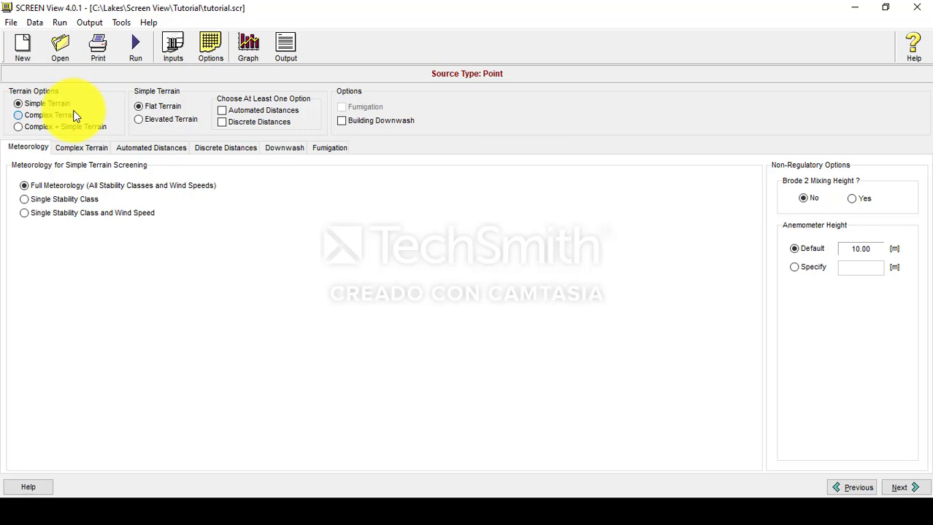
click(75, 116)
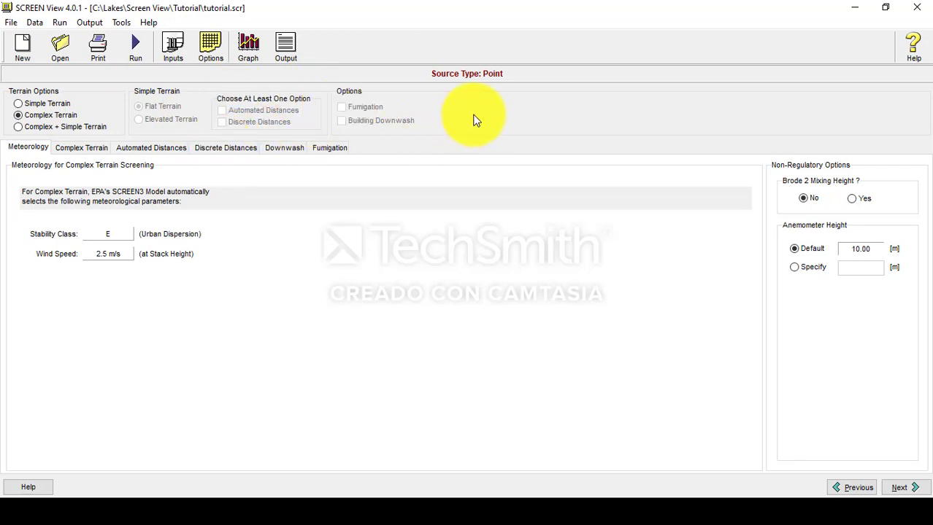
click(20, 102)
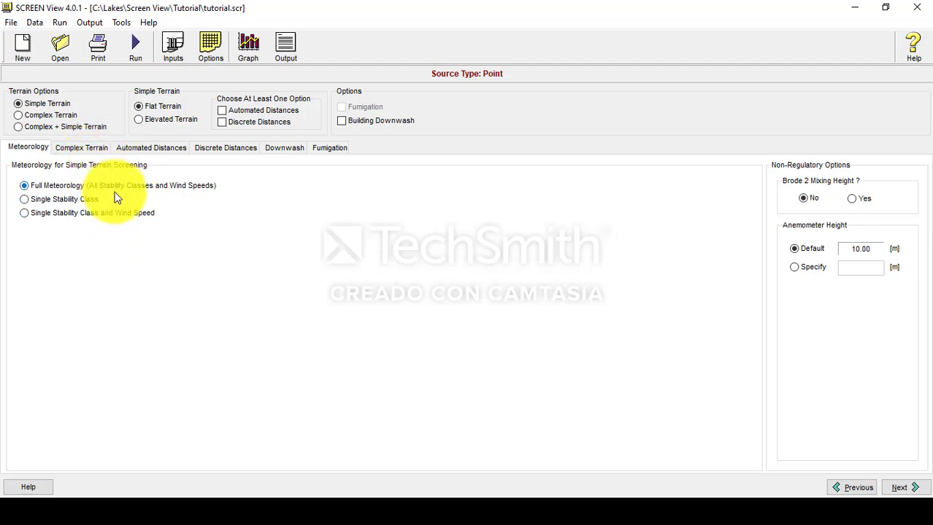
Review the Complex Terrain, Automated Distances and Discrete Distances settings for flat simple terrain, leaving only Discrete Distances enabled
click(99, 148)
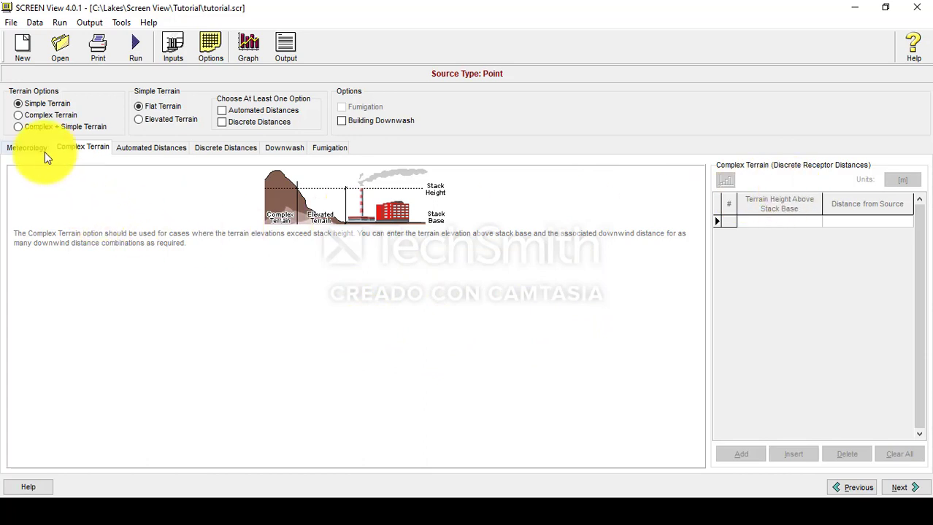
click(144, 152)
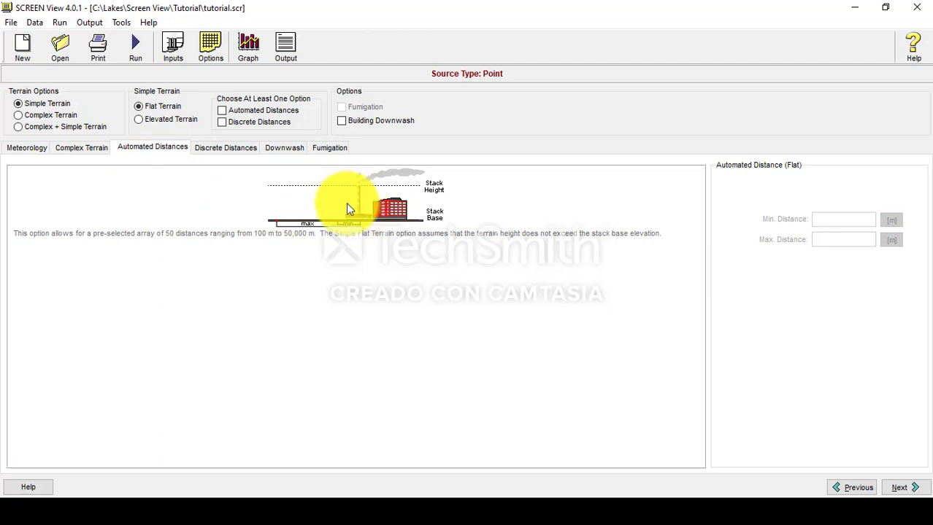
click(223, 111)
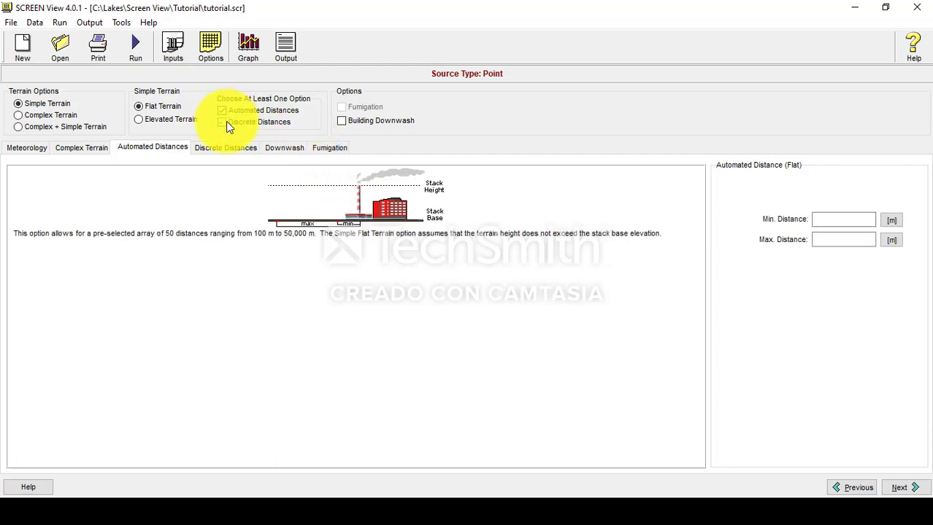
click(226, 122)
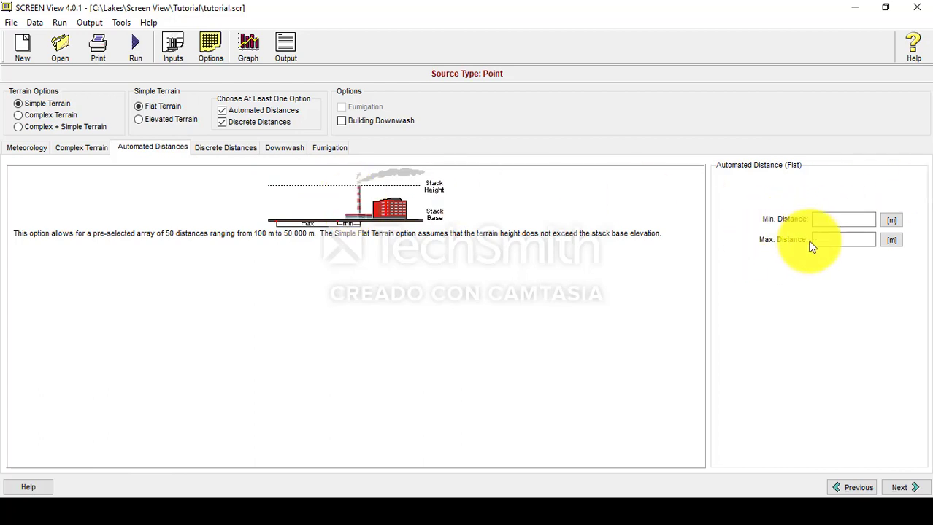
click(215, 148)
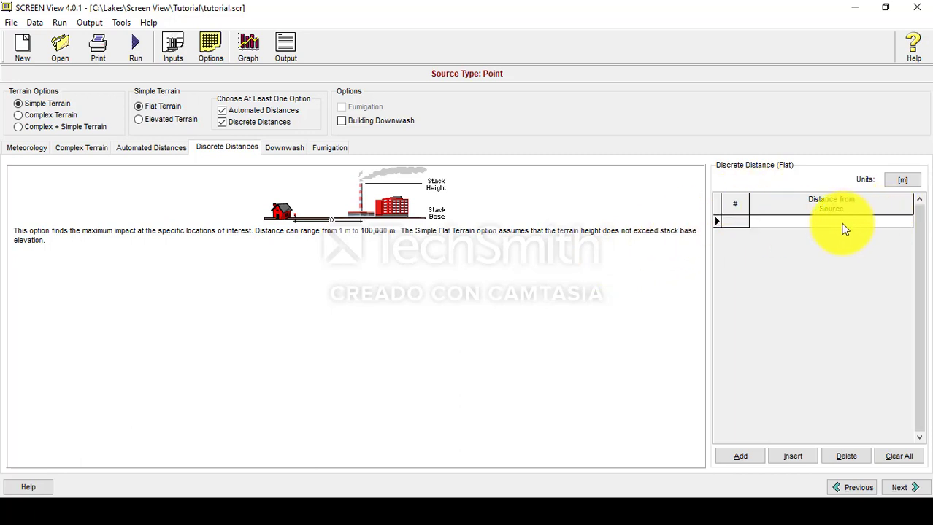
click(278, 111)
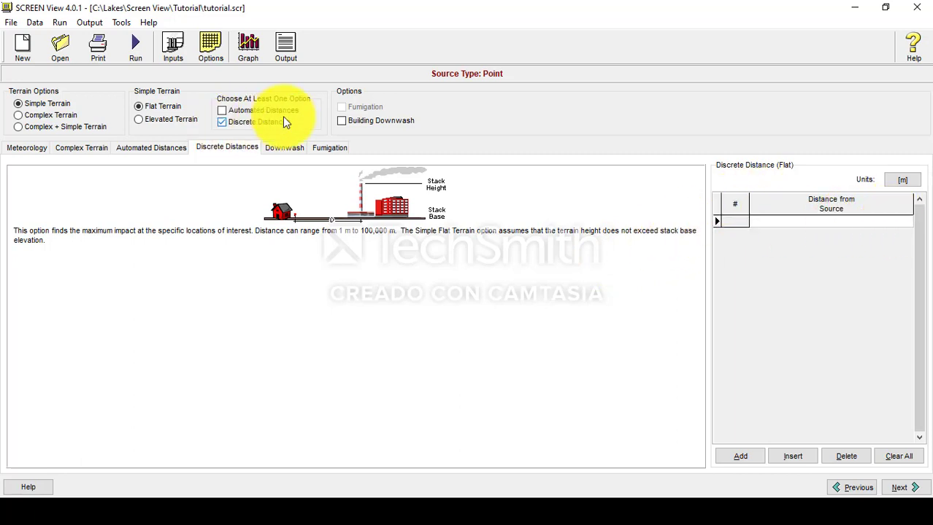
Enable the Fumigation Calculation, review the downwash settings and turn on Building Downwash
click(326, 149)
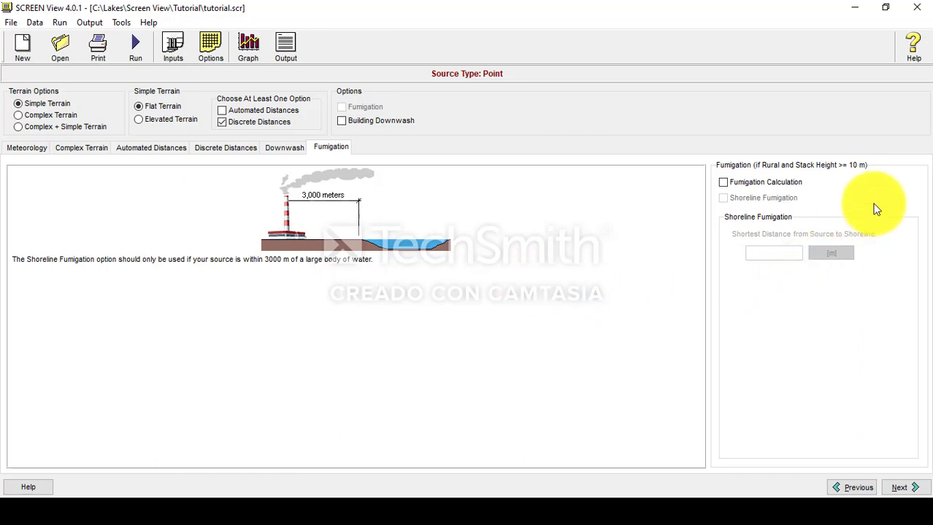
click(722, 182)
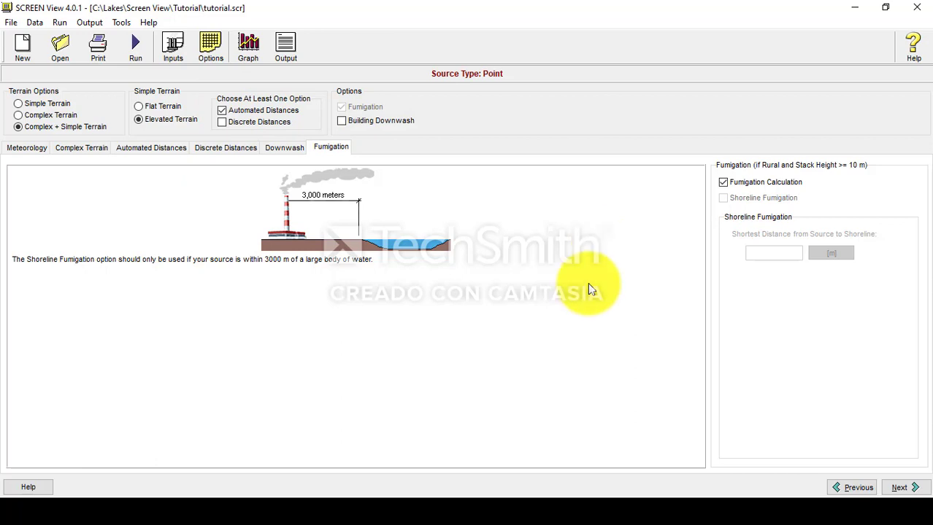
click(281, 149)
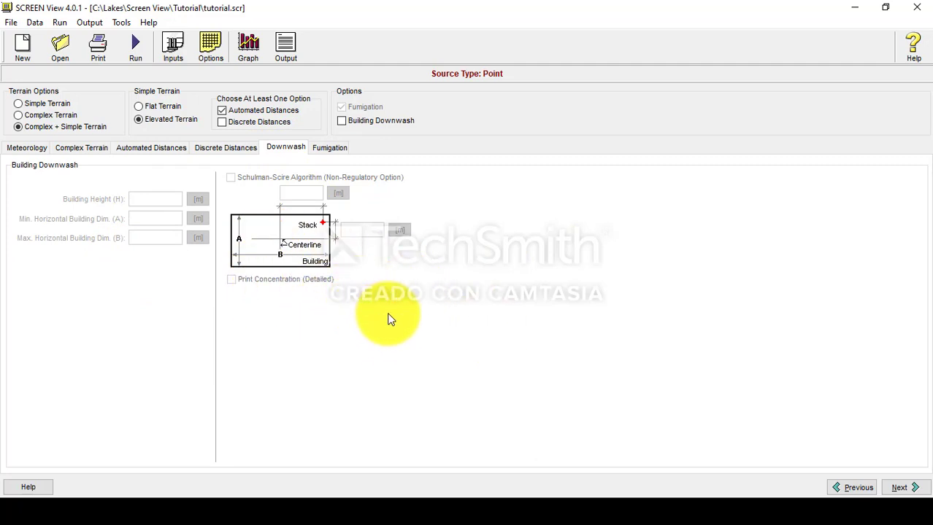
click(343, 122)
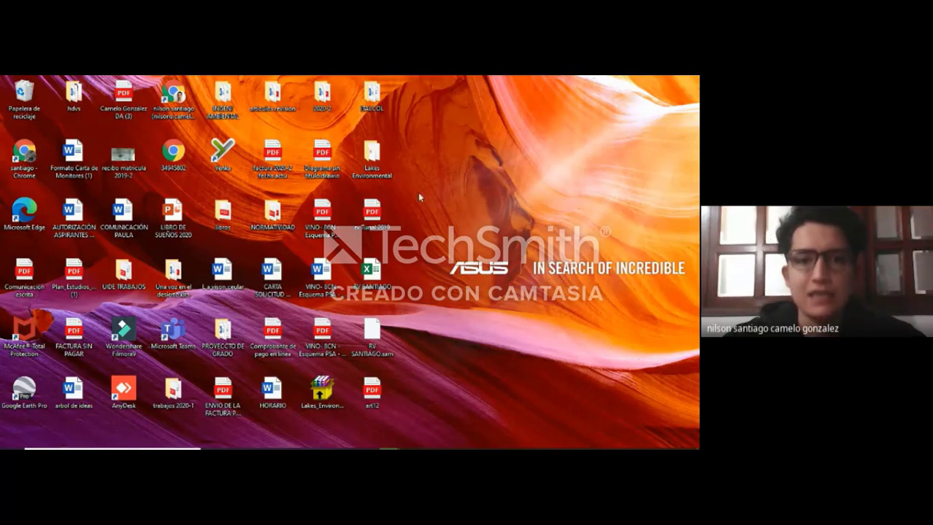
Start SCREEN View from the desktop's Lakes Environmental folder and close its About window
double_click(381, 155)
double_click(226, 201)
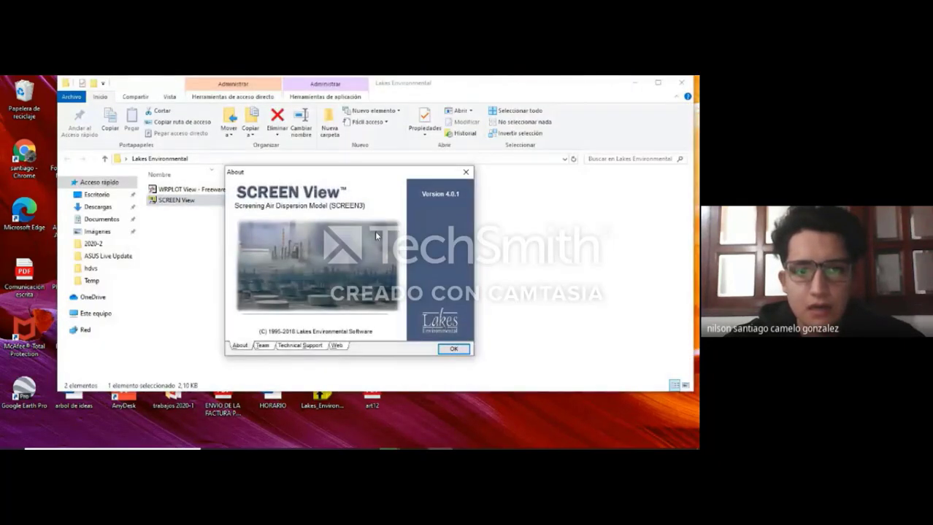
click(455, 348)
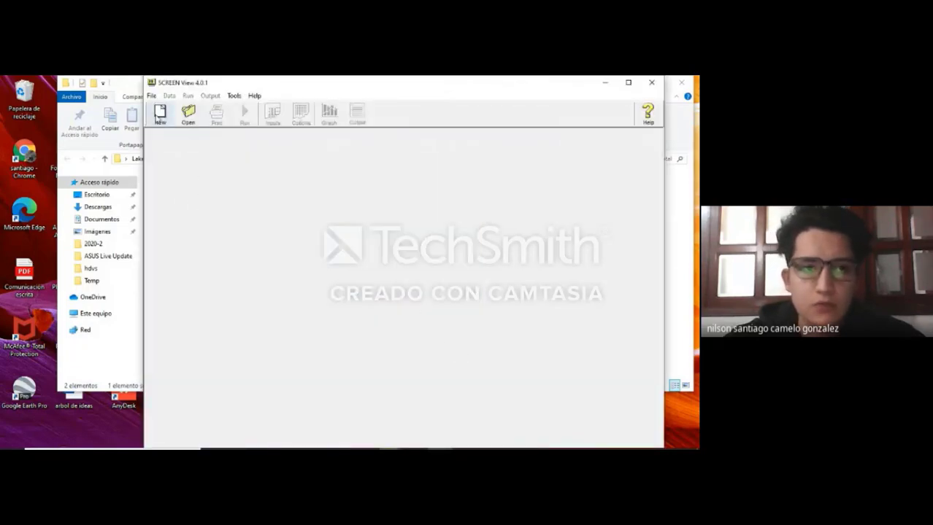
Create a new SCREEN View project named Example1 in the Examples folder, replacing the existing project file
click(163, 116)
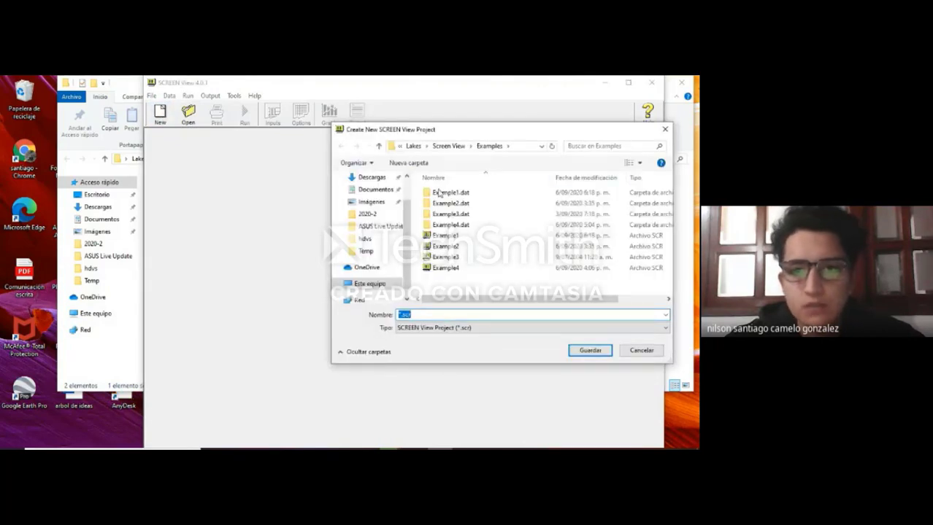
click(467, 236)
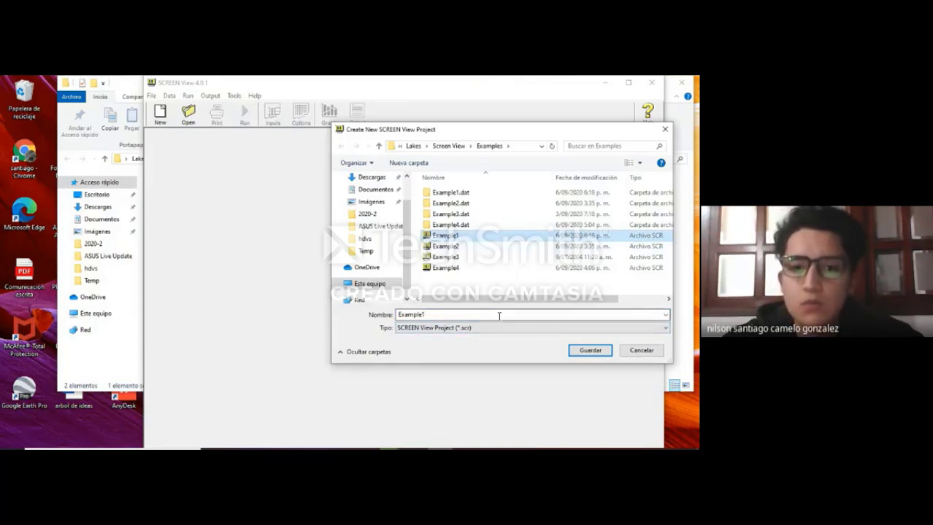
click(588, 351)
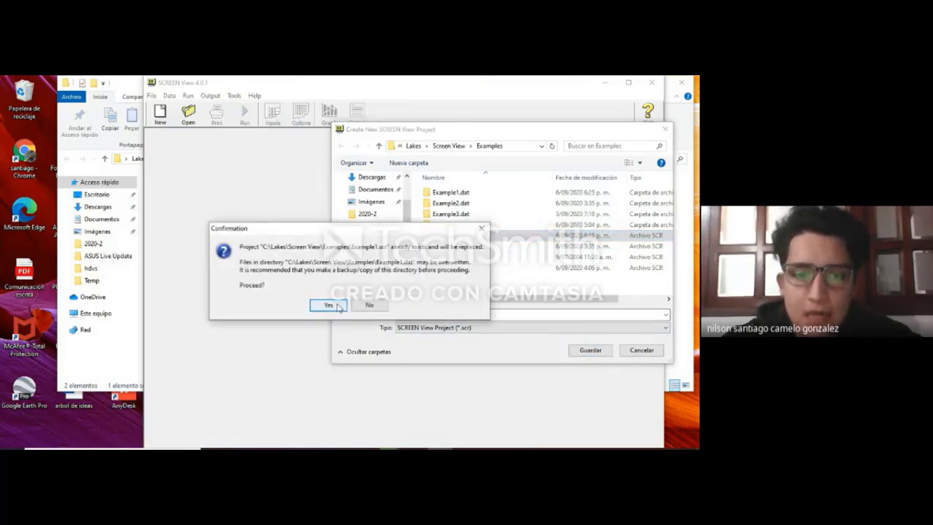
click(328, 306)
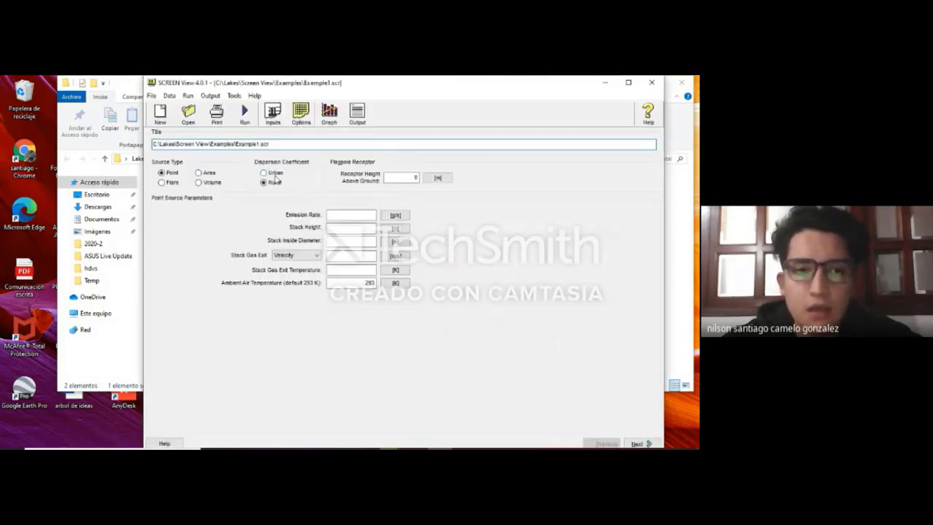
Go through the Point source parameters from Emission Rate to Ambient Air Temperature, ending at Emission Rate
click(350, 215)
click(353, 228)
click(357, 242)
click(356, 256)
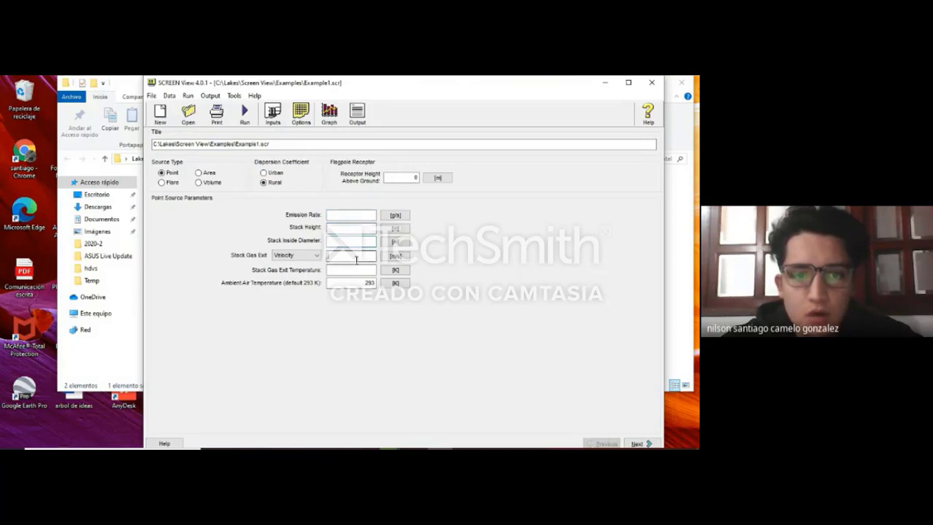
click(355, 271)
click(355, 282)
click(336, 216)
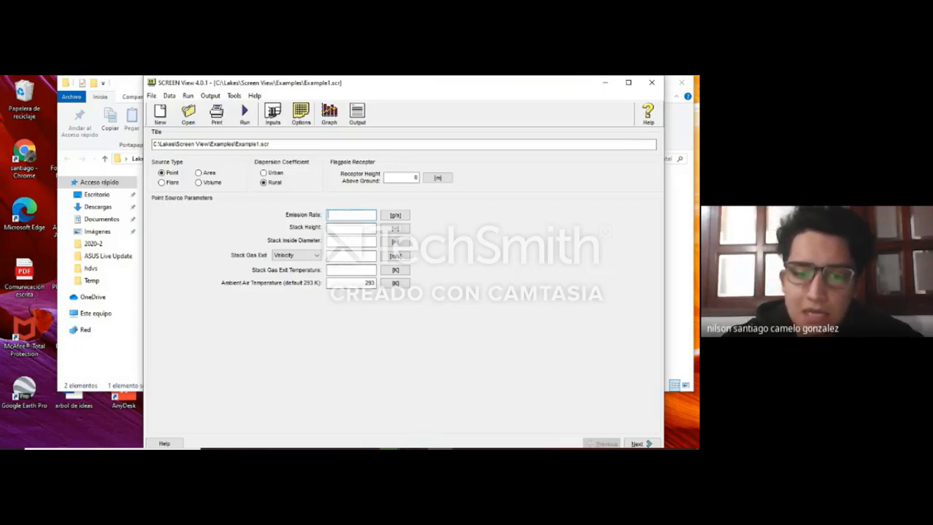
Switch to the PowerPoint presentation Datos para Screen view and start the slide show from slide 2 about the SciELO article
mouse_move(390, 449)
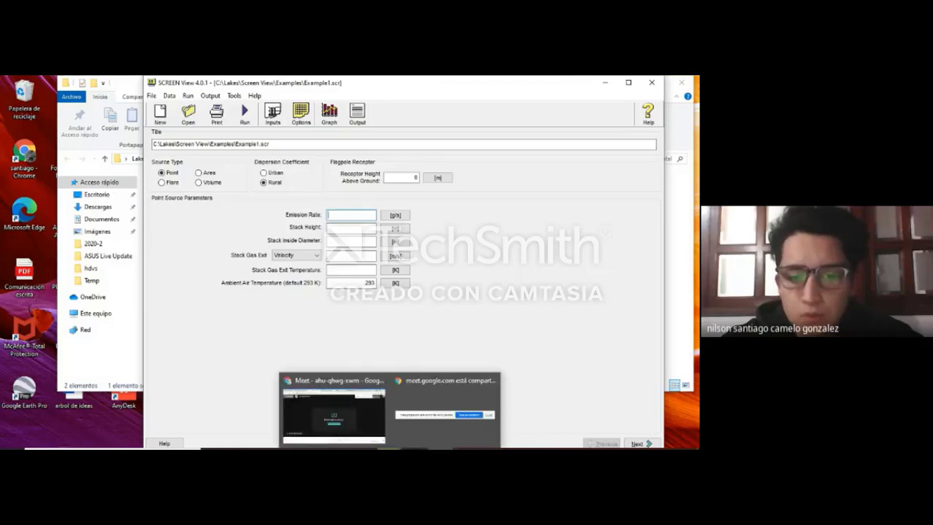
click(414, 448)
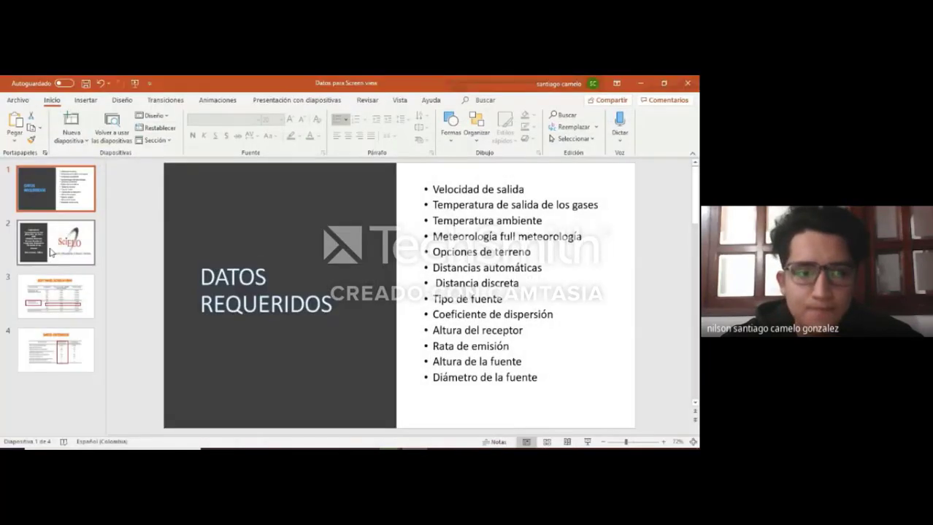
click(52, 252)
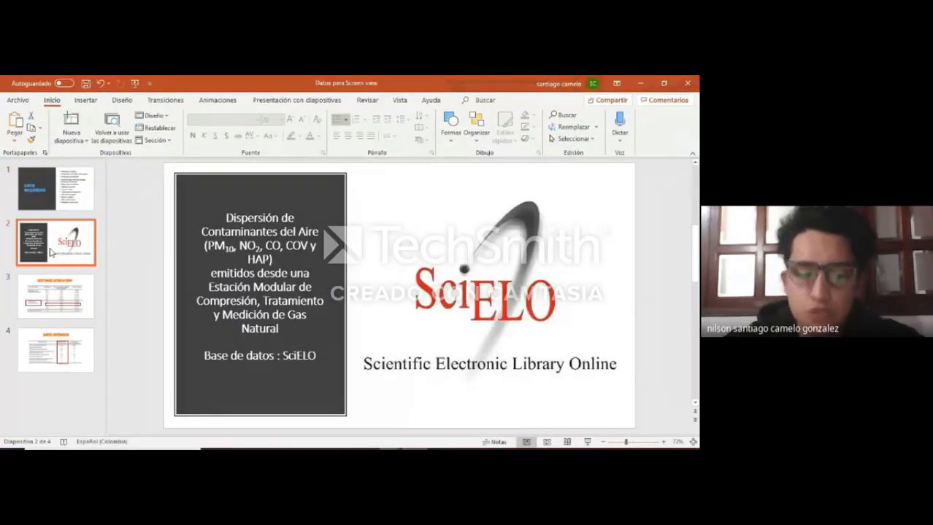
click(588, 443)
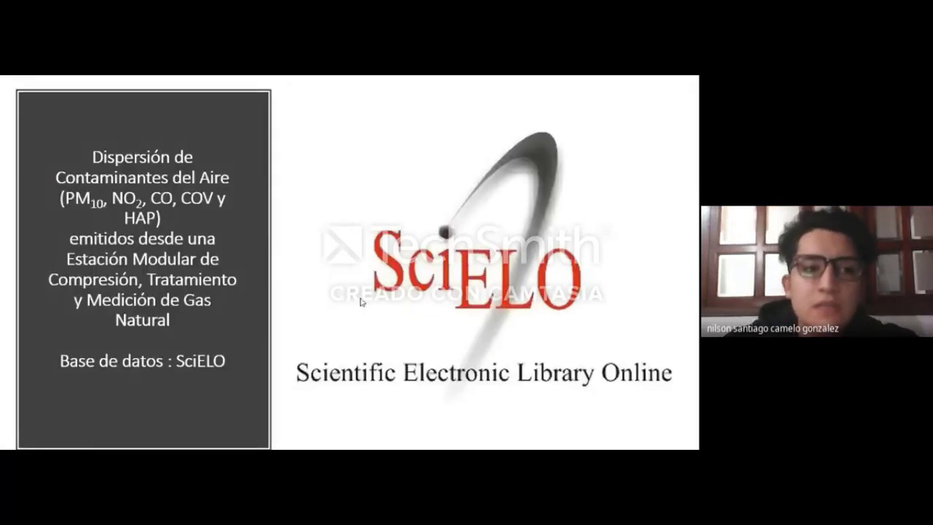
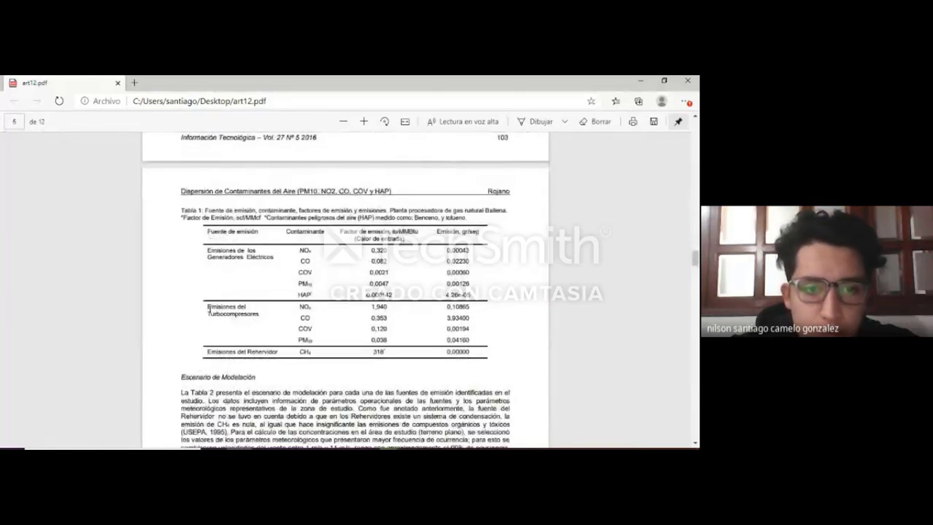
Examine the turbocompressor CO emission in Table 1 and the modelling scenario inputs in Table 2 of art12.pdf
drag(208, 307, 311, 319)
drag(467, 319, 445, 320)
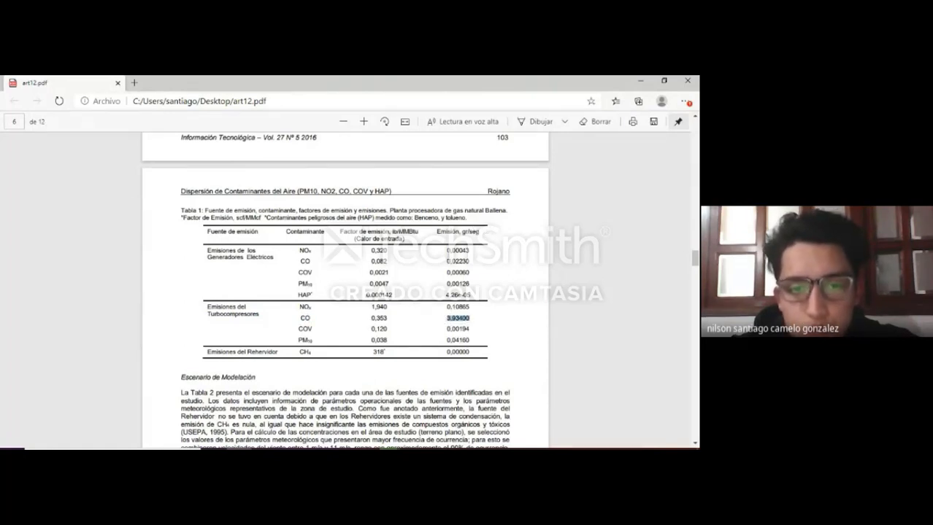
scroll(448, 252, down, 4)
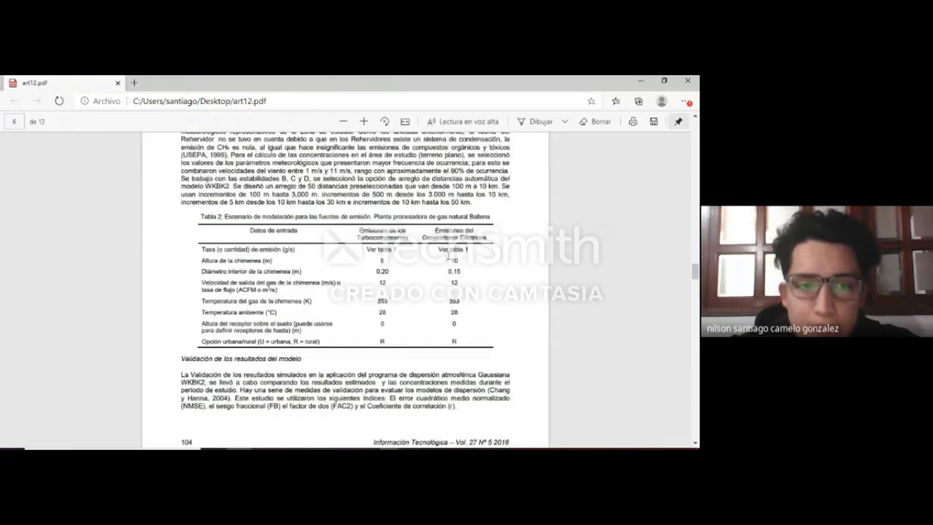
scroll(204, 223, down, 1)
drag(203, 223, 467, 313)
click(480, 307)
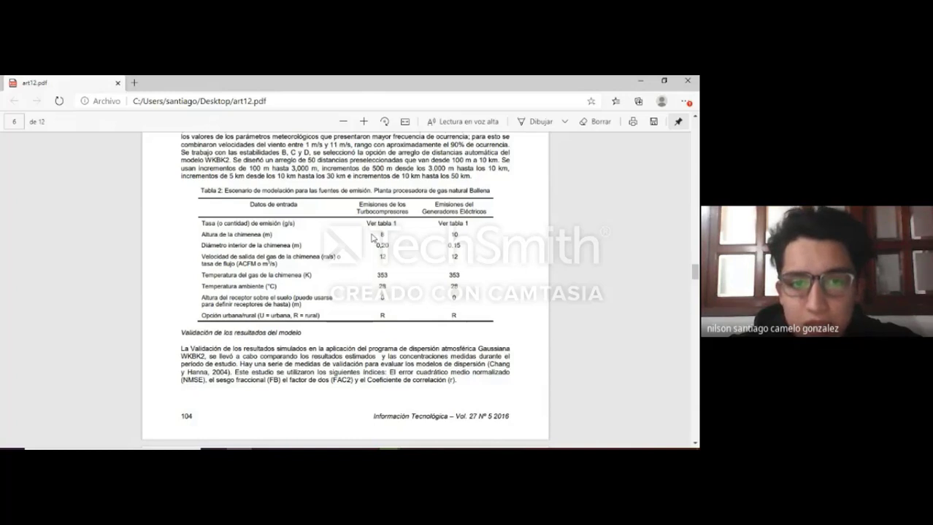
Check the turbocompressor CO emission in Table 1 of the article and set the Emission Rate in SCREEN View to 3.93 g/s
click(389, 453)
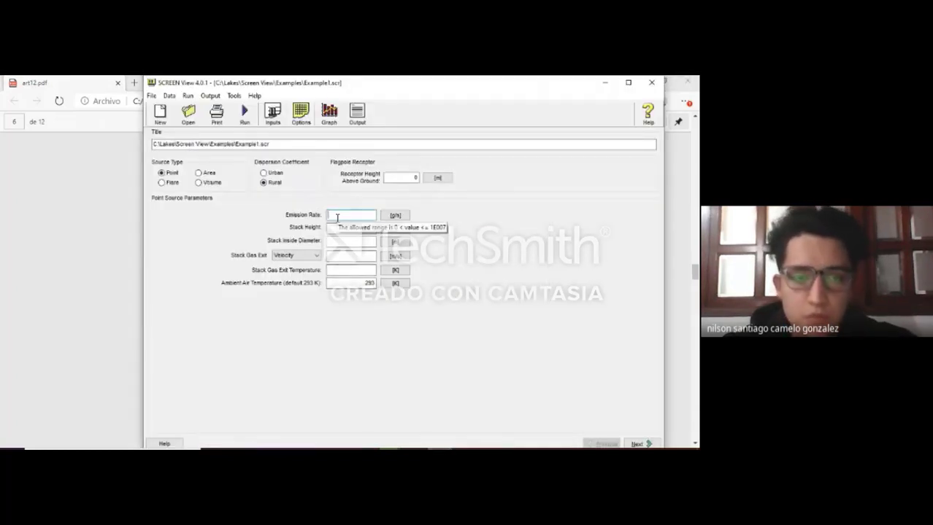
key(alt+Tab)
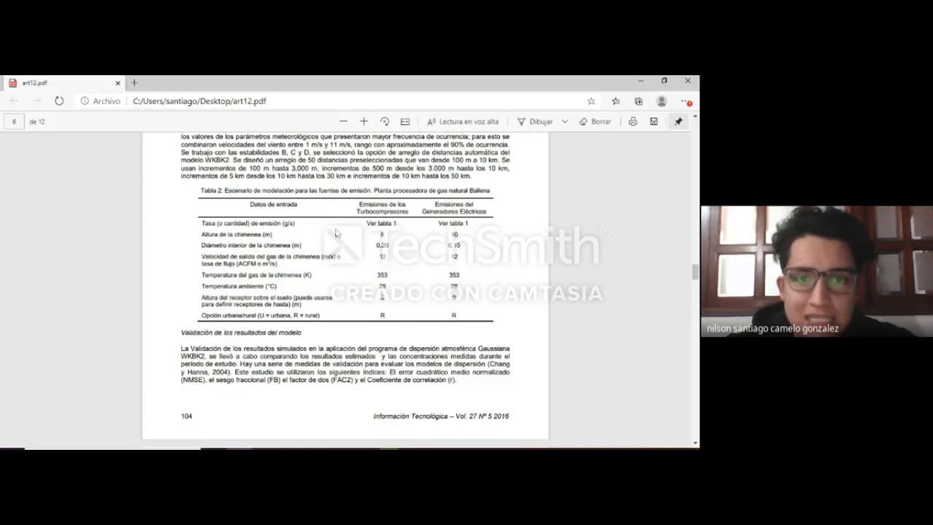
scroll(327, 243, up, 5)
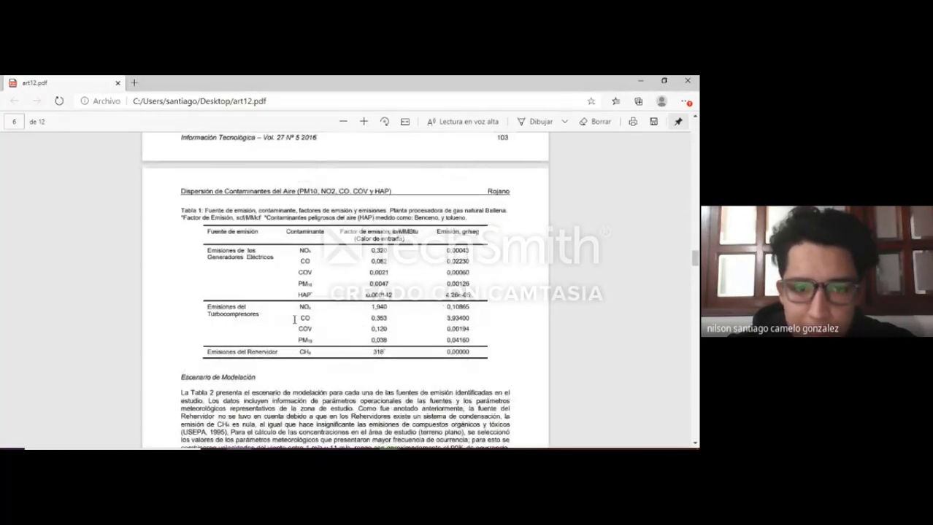
drag(301, 318, 473, 318)
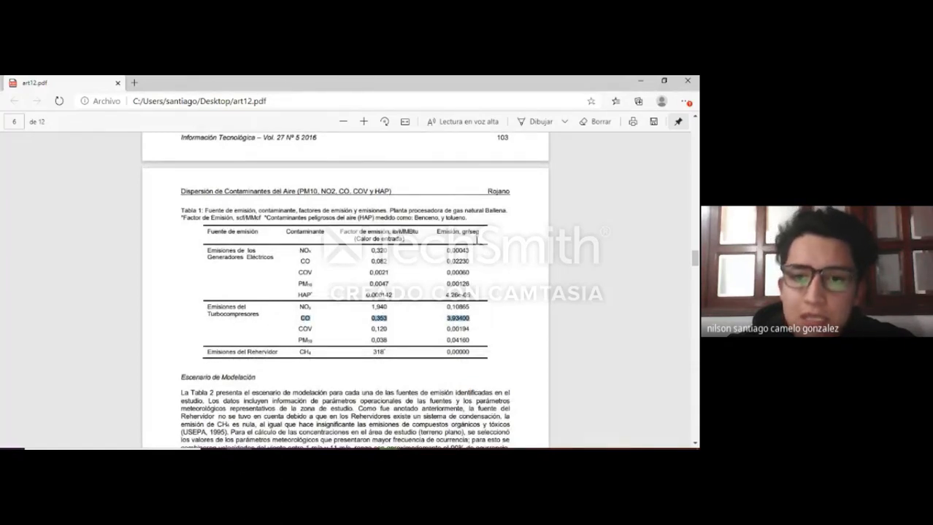
scroll(420, 261, down, 3)
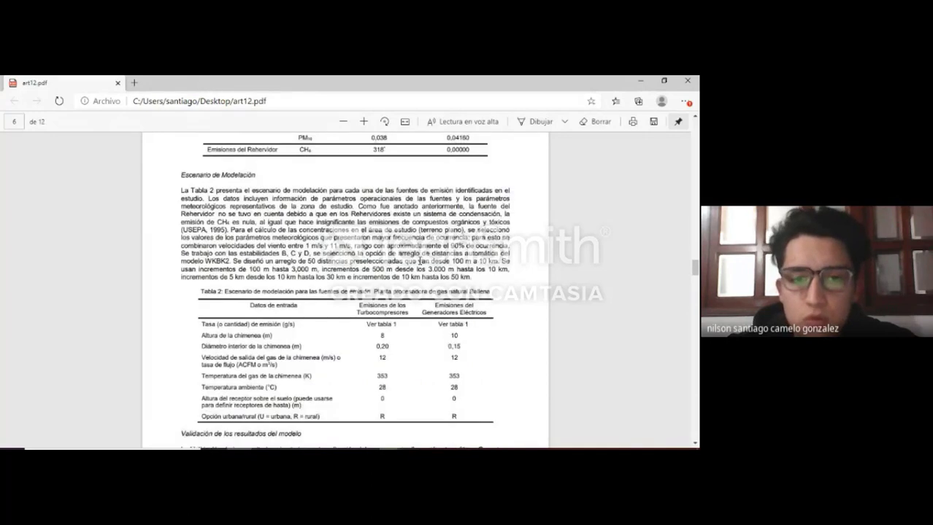
key(alt+Tab)
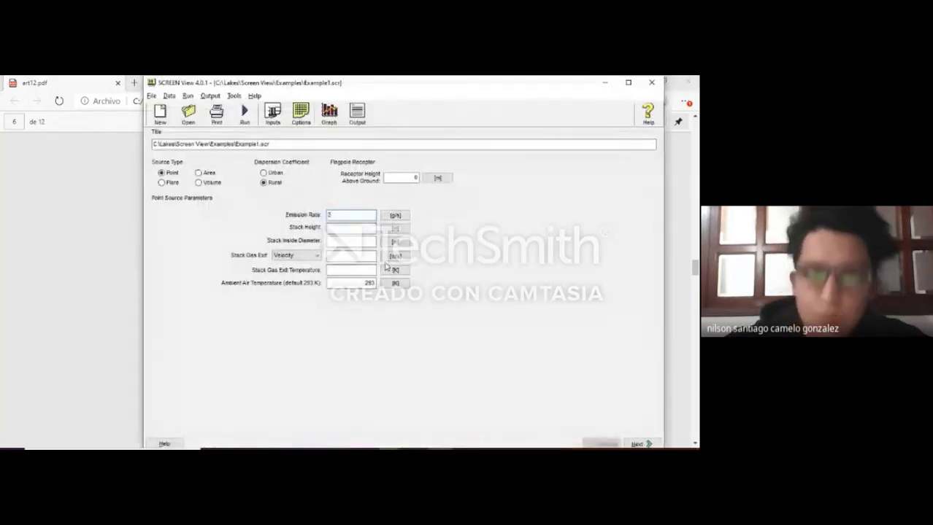
text(.93)
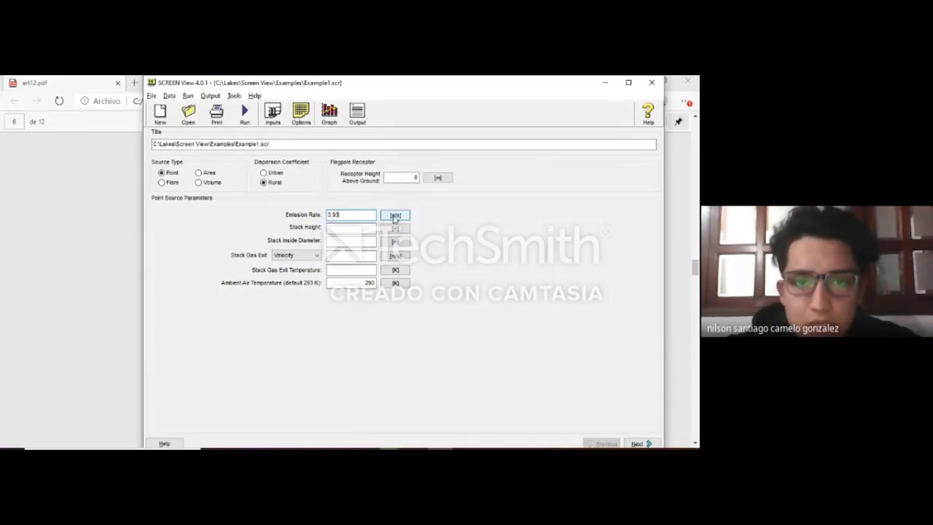
Set the Stack Height to 8 m and the Stack Inside Diameter to 0.2 m from the turbocompressor values in Table 2 of art12.pdf
key(alt+Tab)
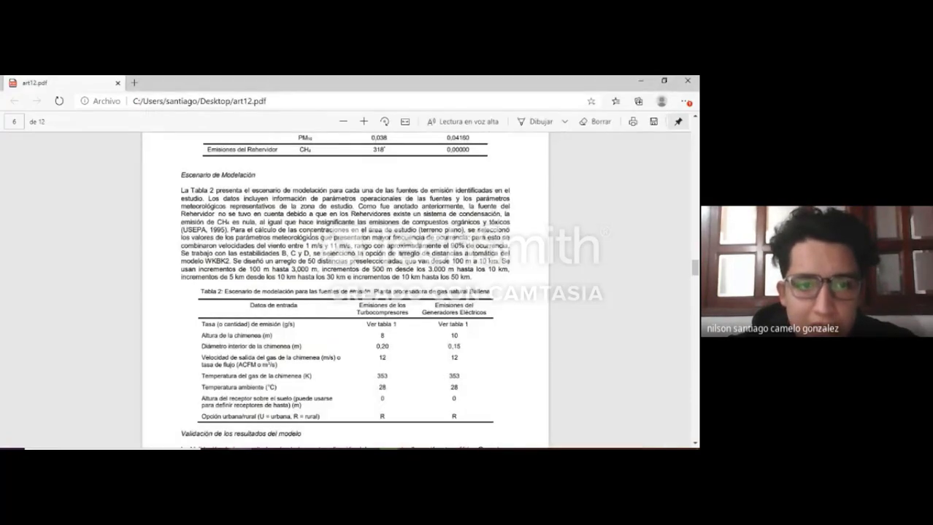
scroll(409, 290, down, 3)
key(alt+Tab)
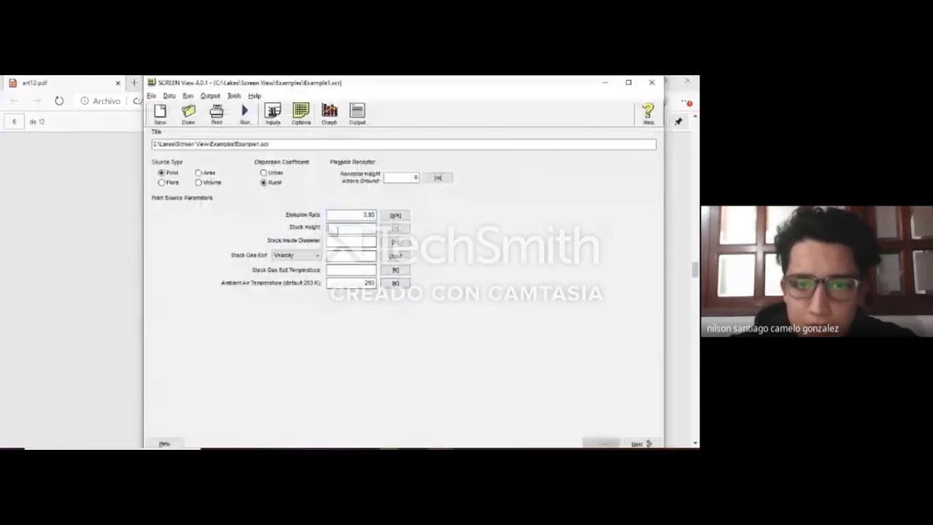
text(6)
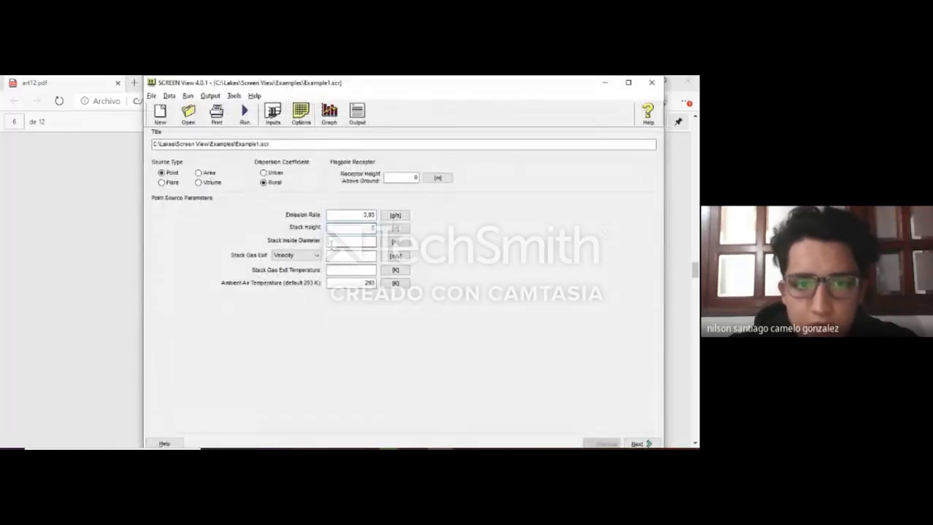
key(alt+Tab)
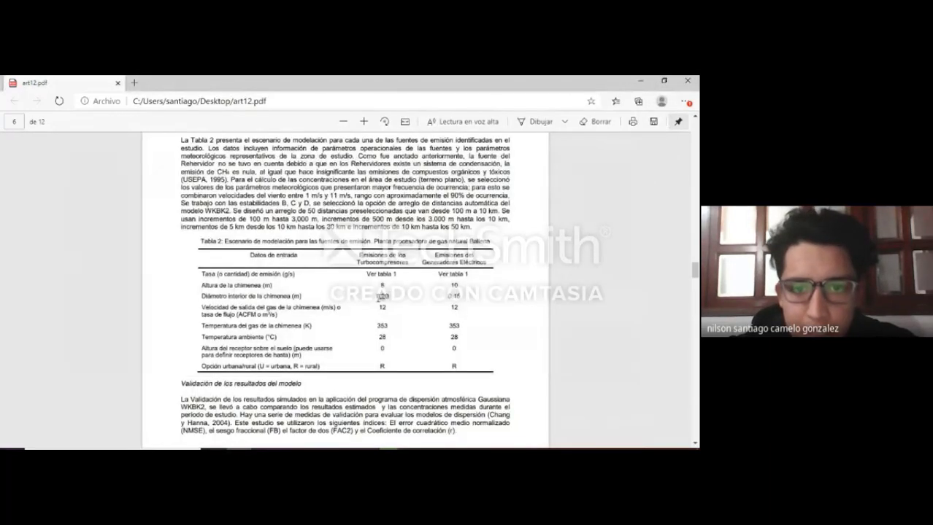
key(alt+Tab)
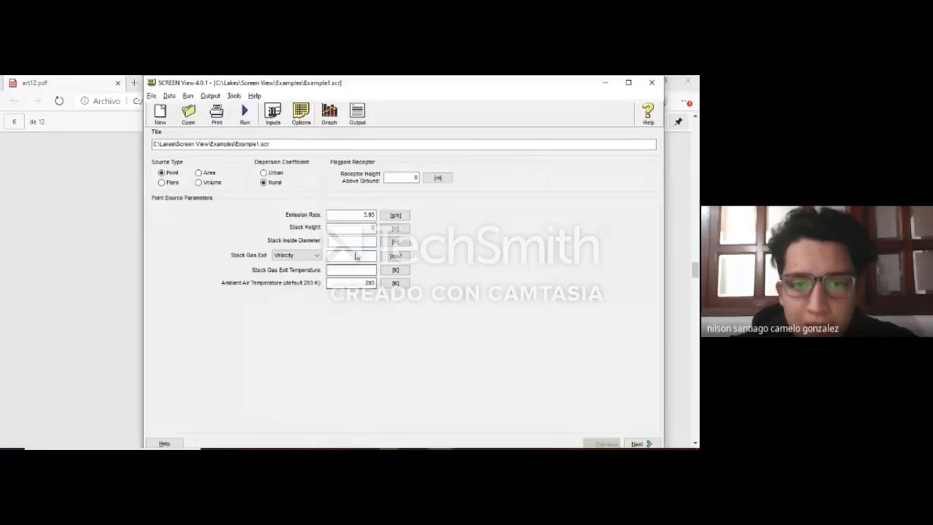
text(0.20)
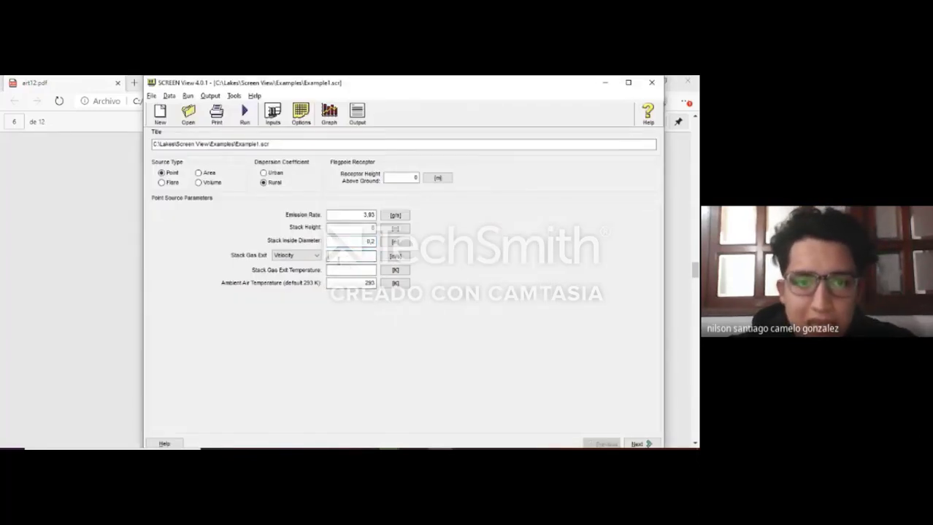
Look up the turbocompressor gas exit velocity in Table 2 and set the Stack Gas Exit velocity to 12 m/s
key(alt+Tab)
scroll(315, 265, down, 1)
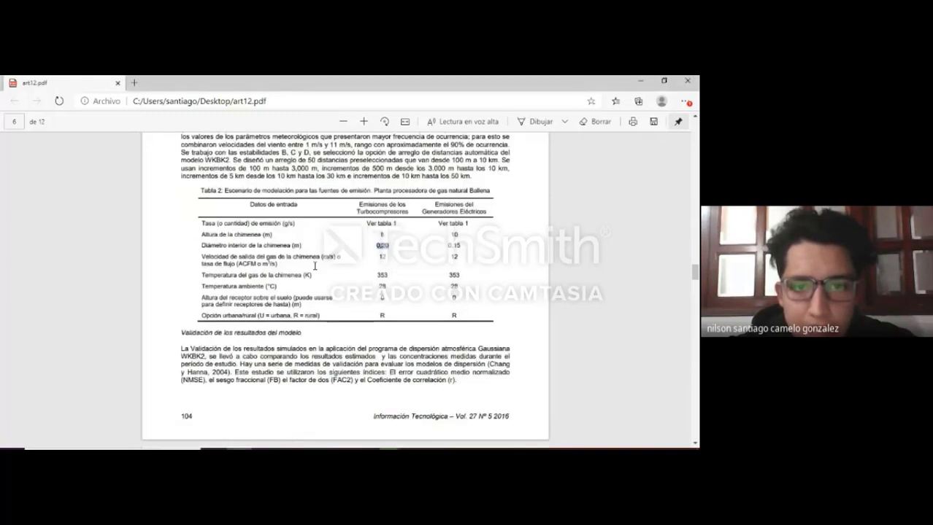
drag(386, 257, 382, 258)
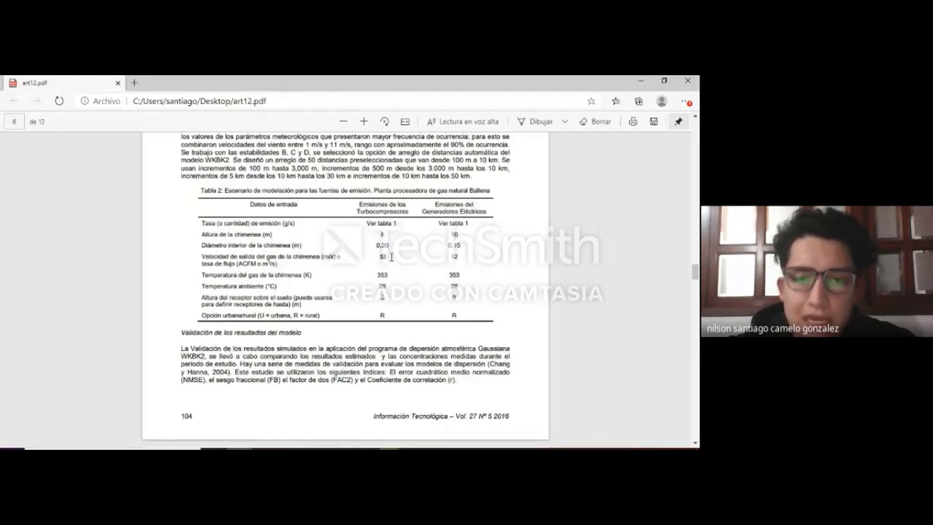
key(alt+Tab)
click(367, 259)
text(12)
click(400, 258)
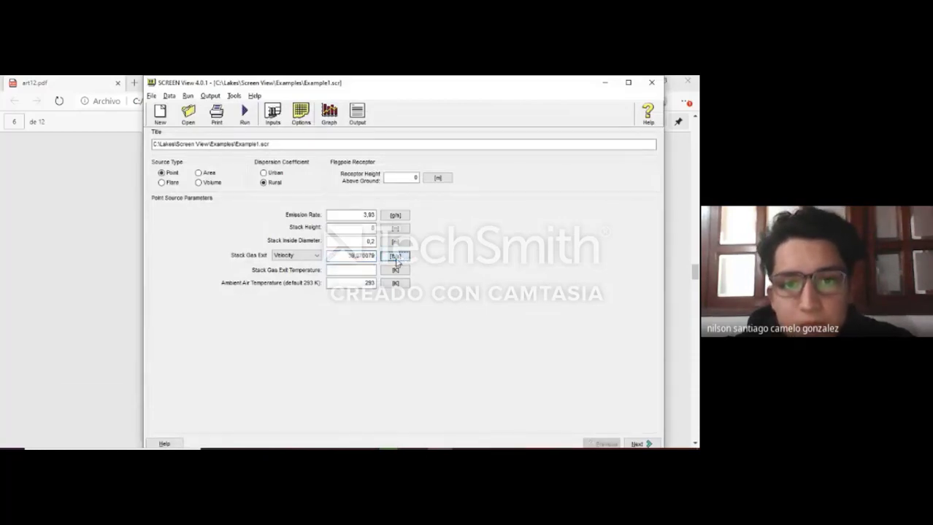
click(398, 256)
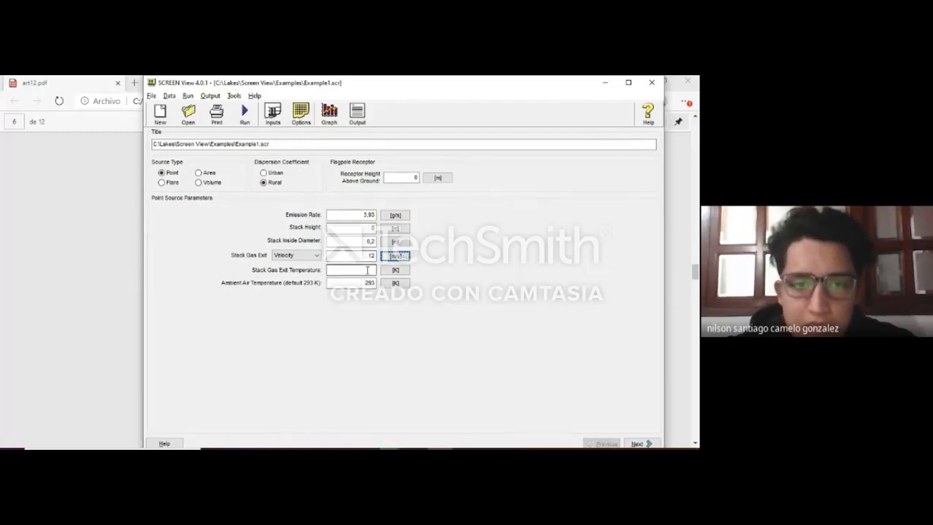
Look up the turbocompressor chimney gas temperature in Table 2 and set the Stack Gas Exit Temperature to 353 K
click(367, 270)
key(alt+Tab)
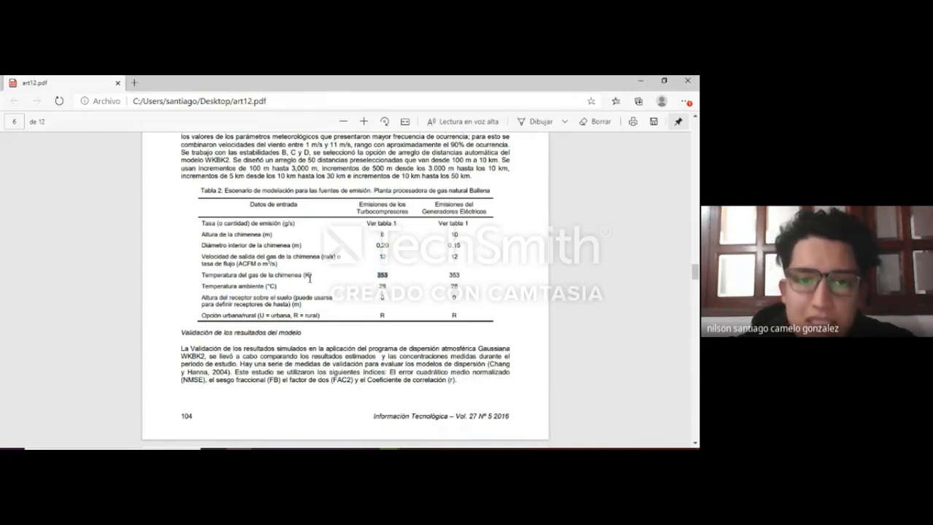
key(alt+Tab)
text(353)
Check the ambient temperature in Table 2, convert it to kelvin and set the Ambient Air Temperature to 301,15 K
key(alt+Tab)
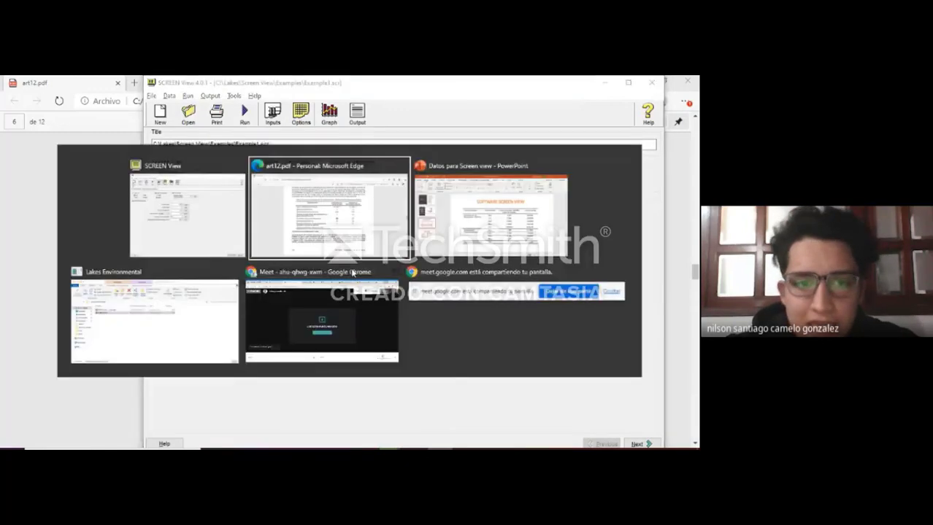
scroll(376, 259, down, 1)
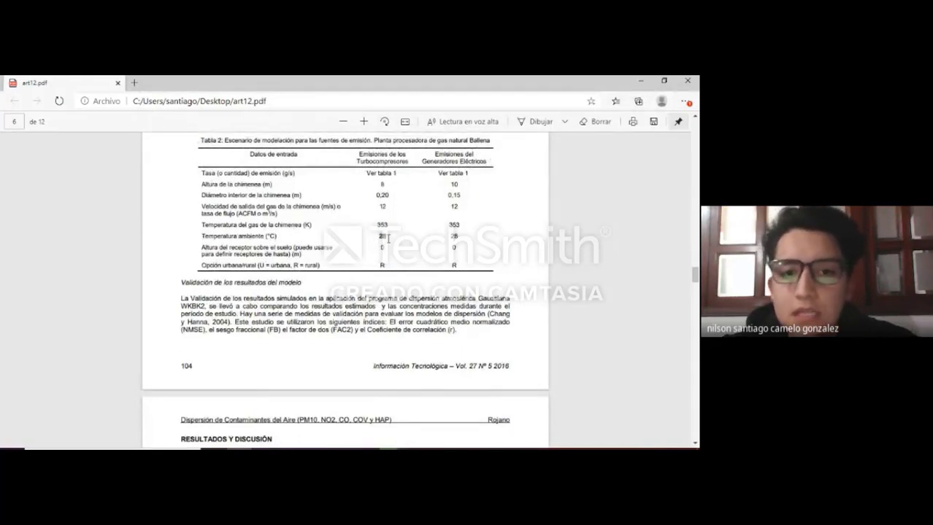
key(alt+Tab)
click(371, 283)
text(293)
double_click(370, 283)
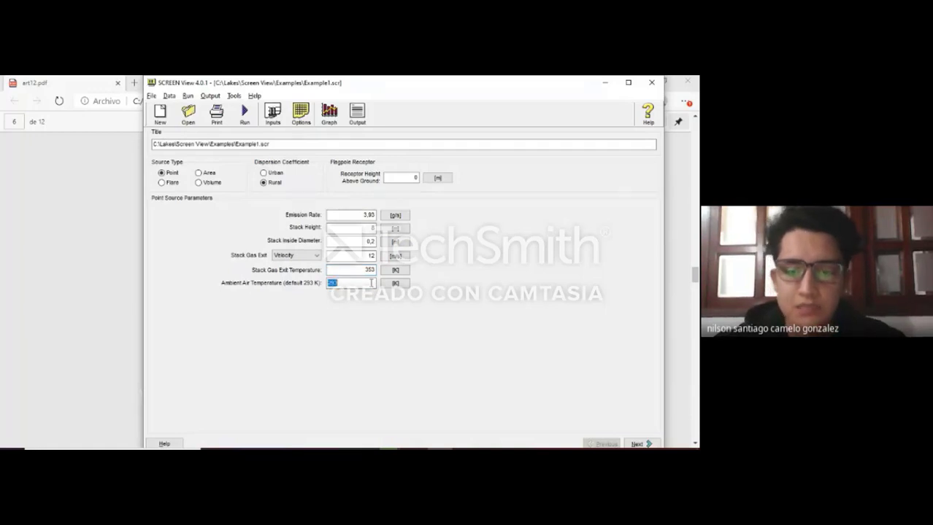
key(BackSpace)
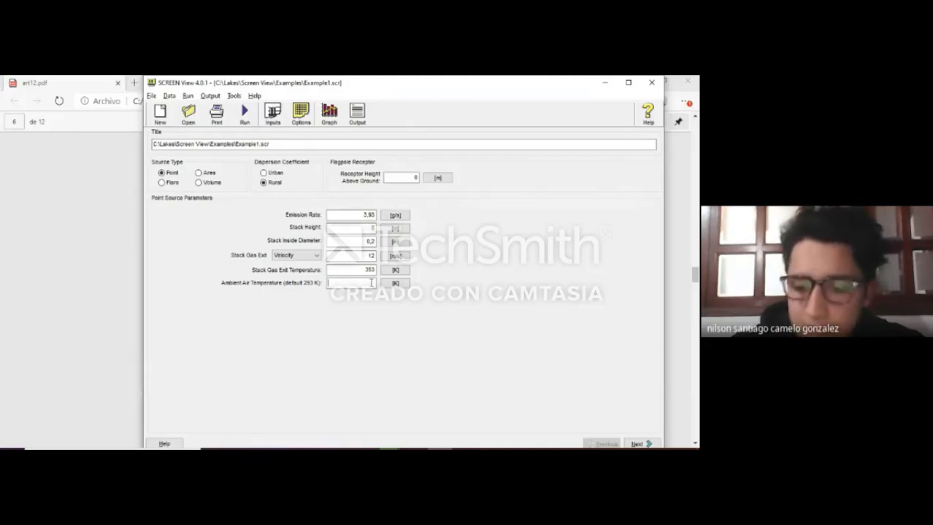
text(301,15)
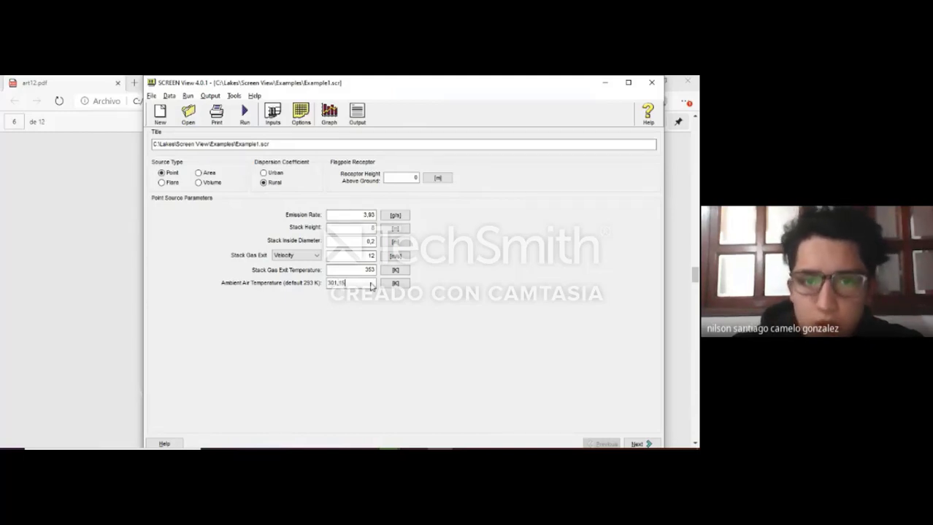
Select the Point source type, check the urban/rural option in Table 2 and select the Rural dispersion coefficient
click(162, 174)
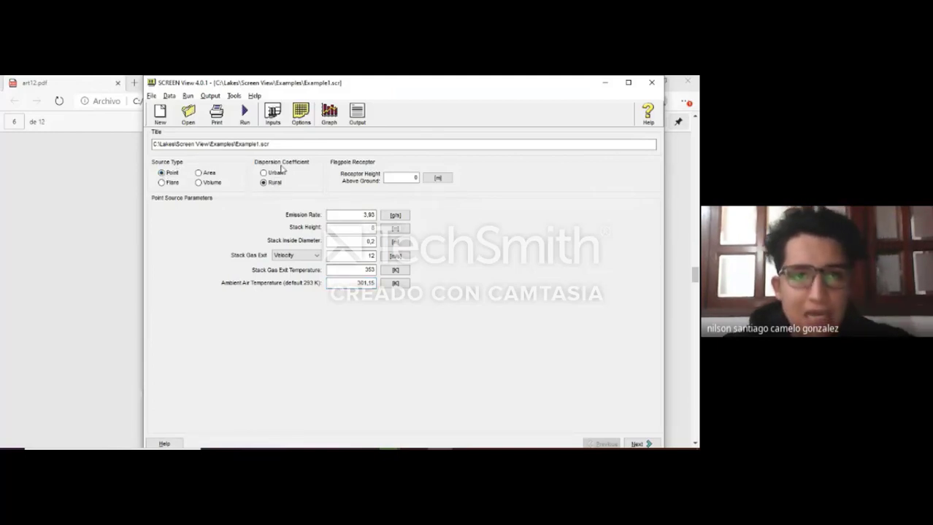
key(alt+Tab)
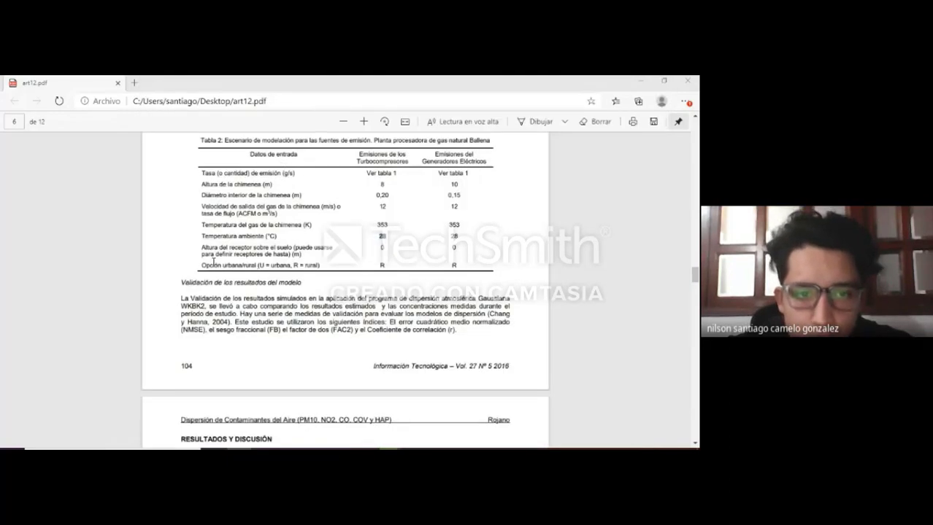
drag(202, 265, 323, 265)
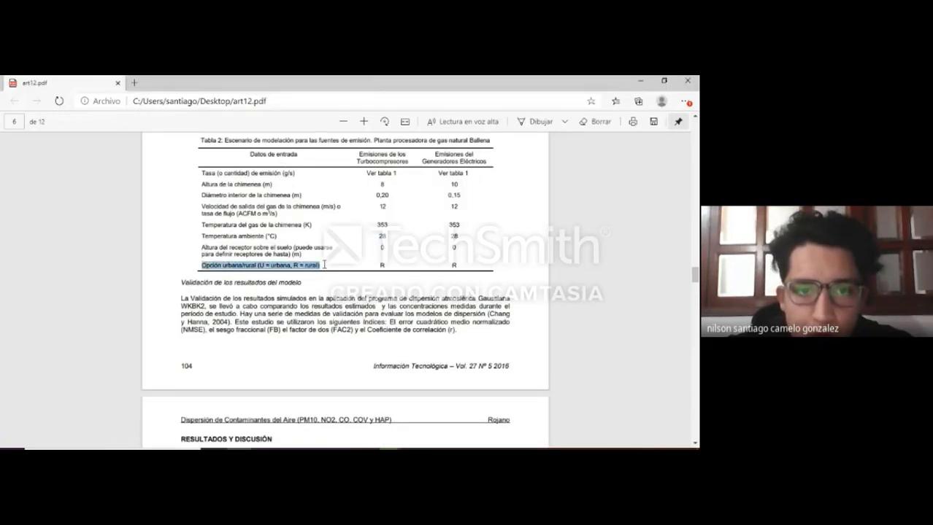
click(385, 259)
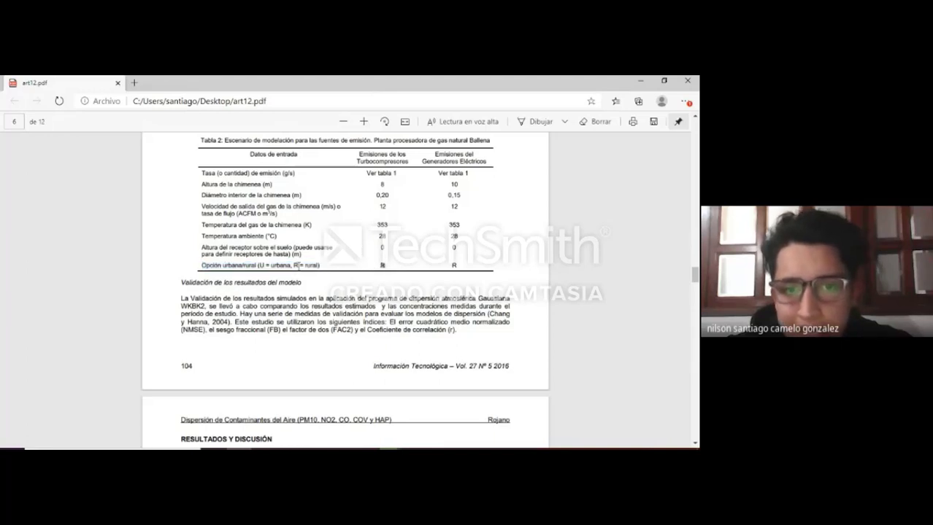
key(alt+Tab)
click(263, 182)
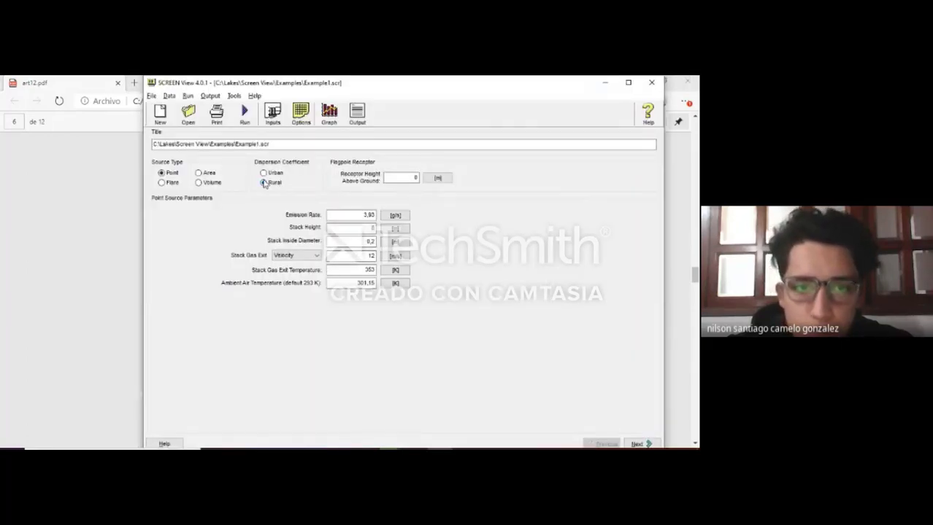
Compare the flagpole Receptor Height Above Ground with the receptor height given for the turbocompressors in Table 2
click(391, 180)
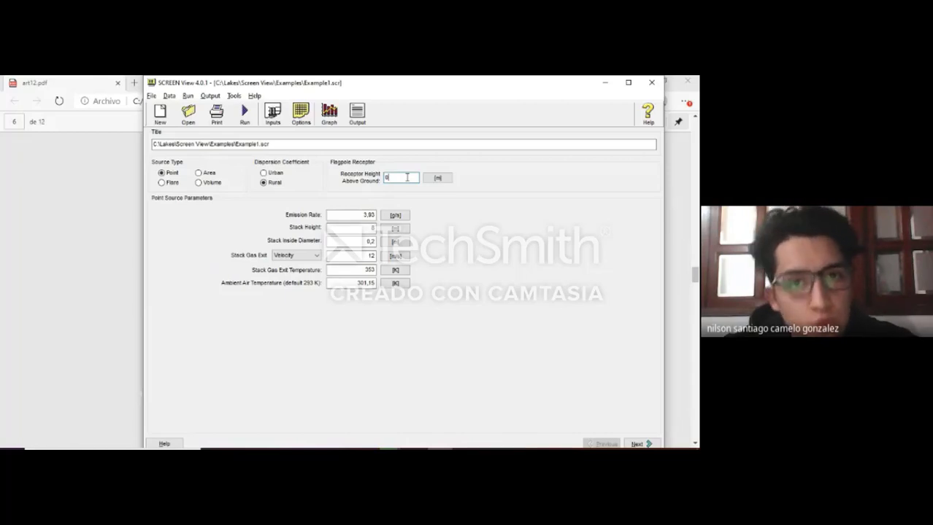
key(alt+Tab)
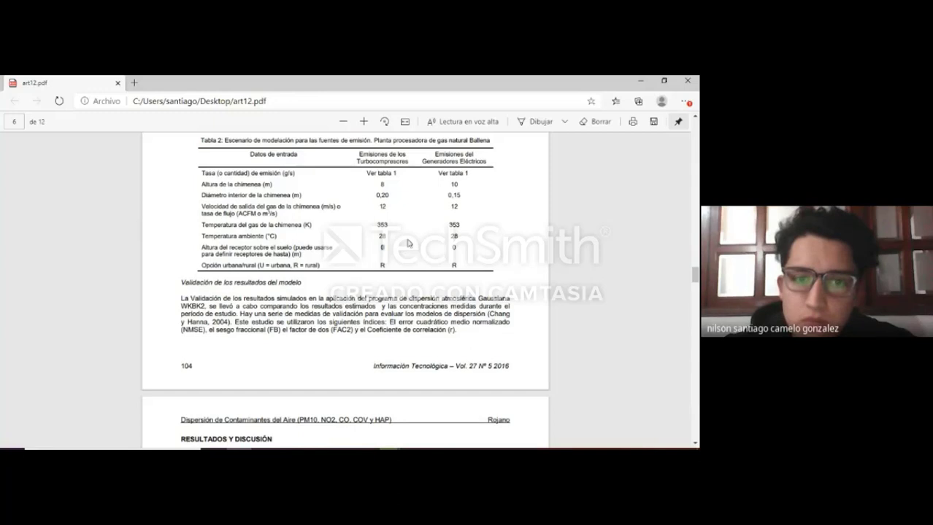
key(alt+Tab)
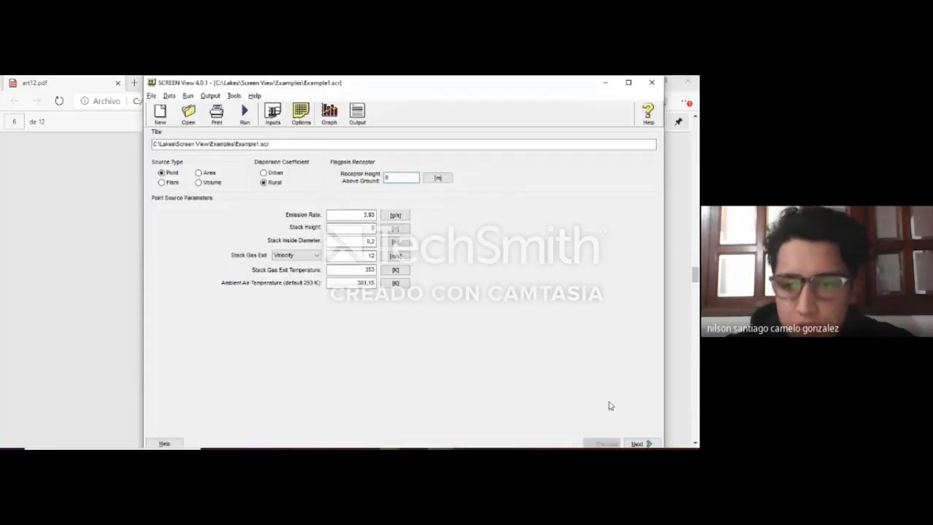
Proceed to the terrain options and enable both Automated Distances and Discrete Distances
click(635, 445)
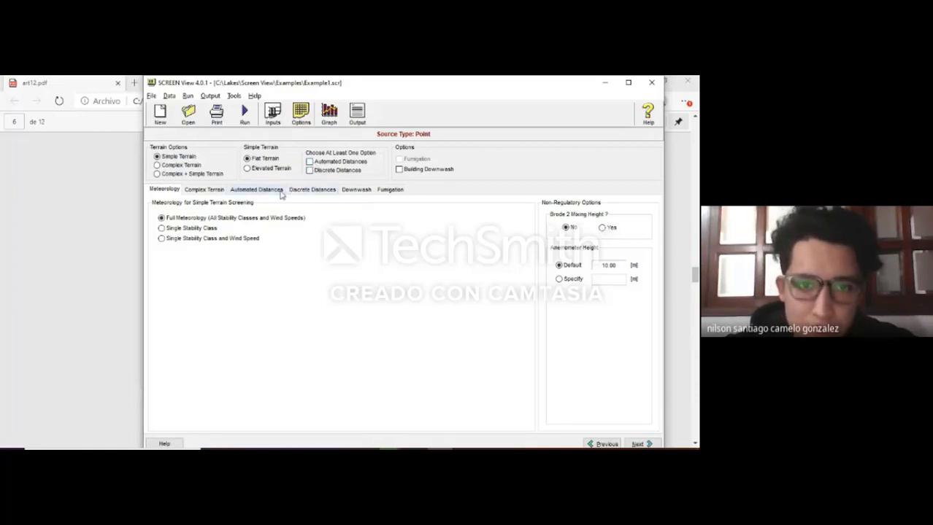
click(309, 161)
click(310, 170)
Set the automated distance range for flat terrain to a minimum of 1 m and a maximum of 5000 m
click(269, 190)
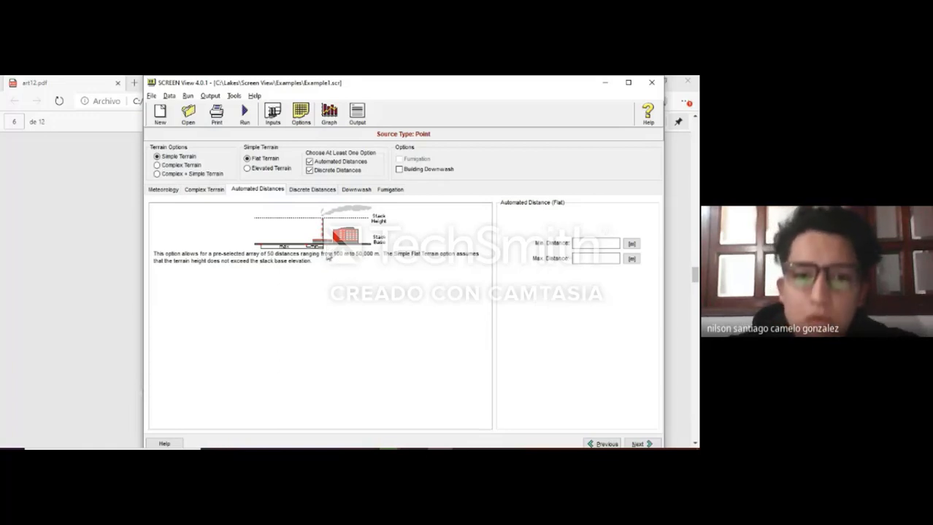
click(589, 243)
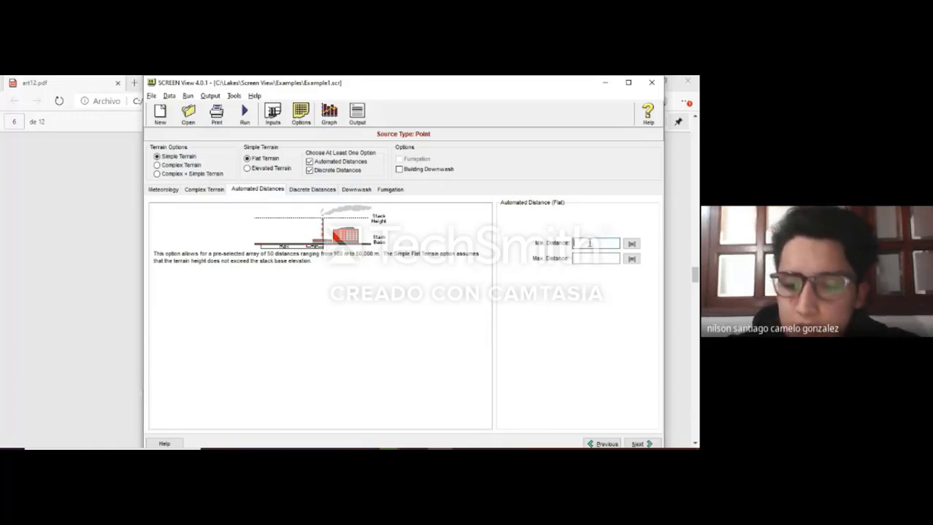
text(1)
click(593, 257)
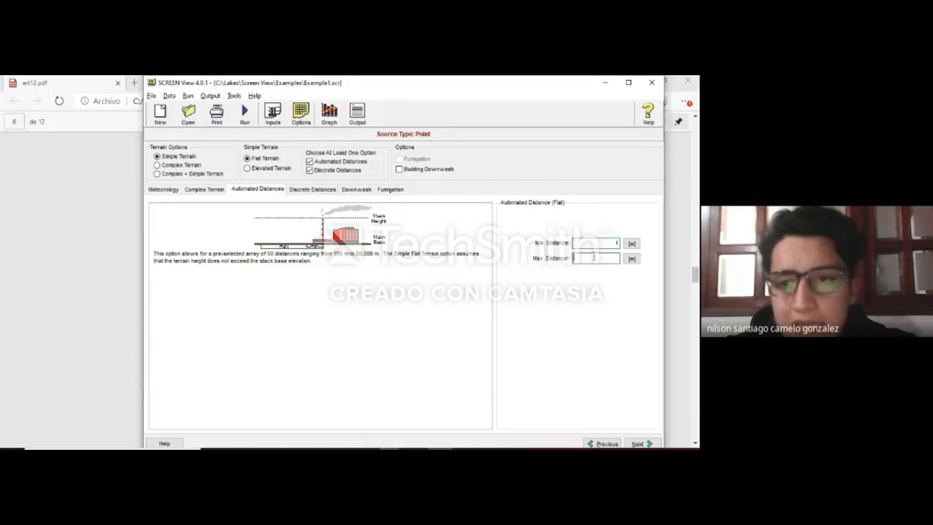
text(5000)
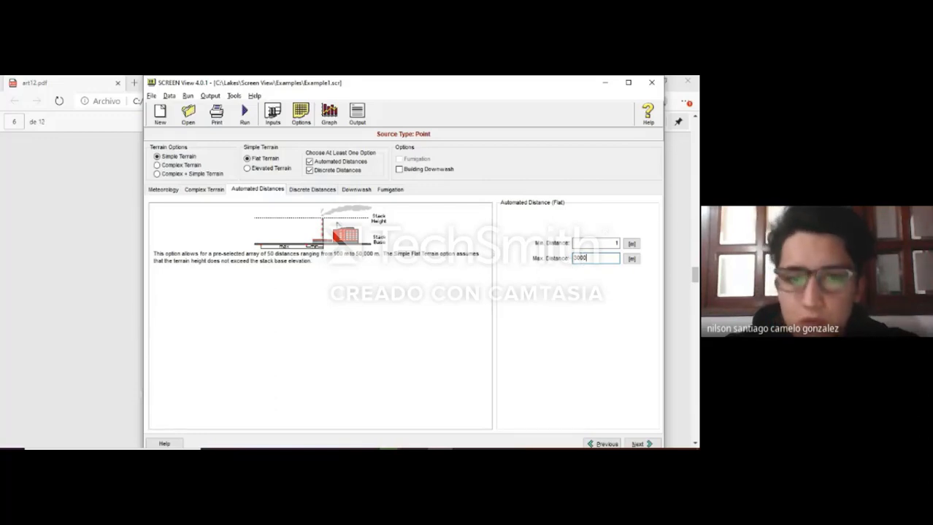
Enter a discrete distance of 250 m from the source for flat terrain
click(321, 191)
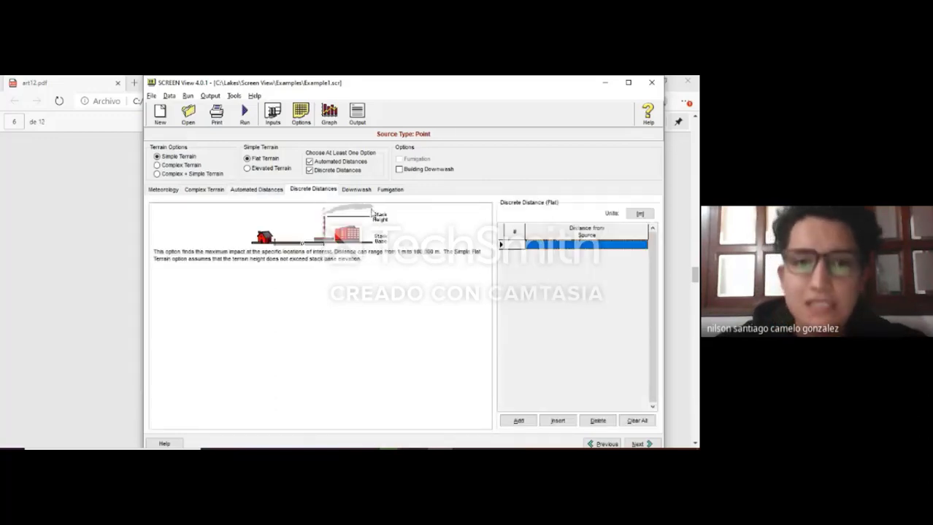
click(551, 246)
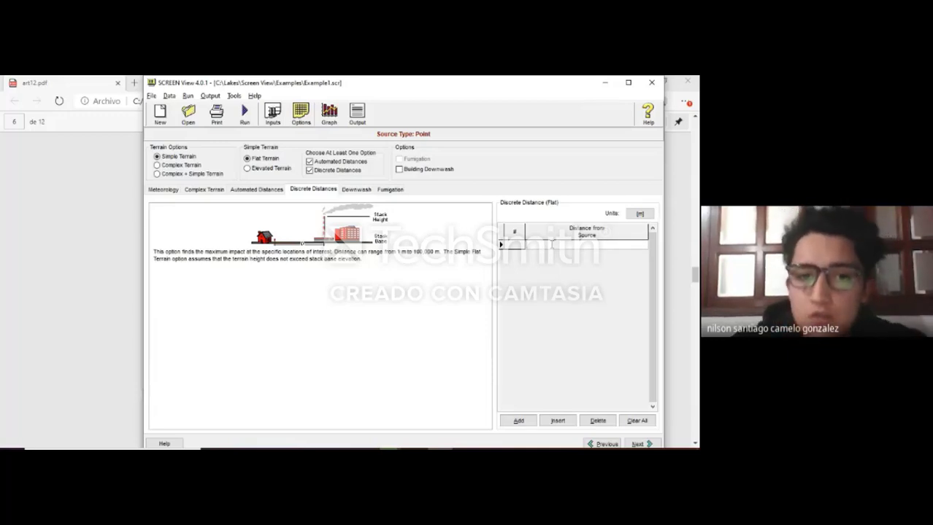
text(250)
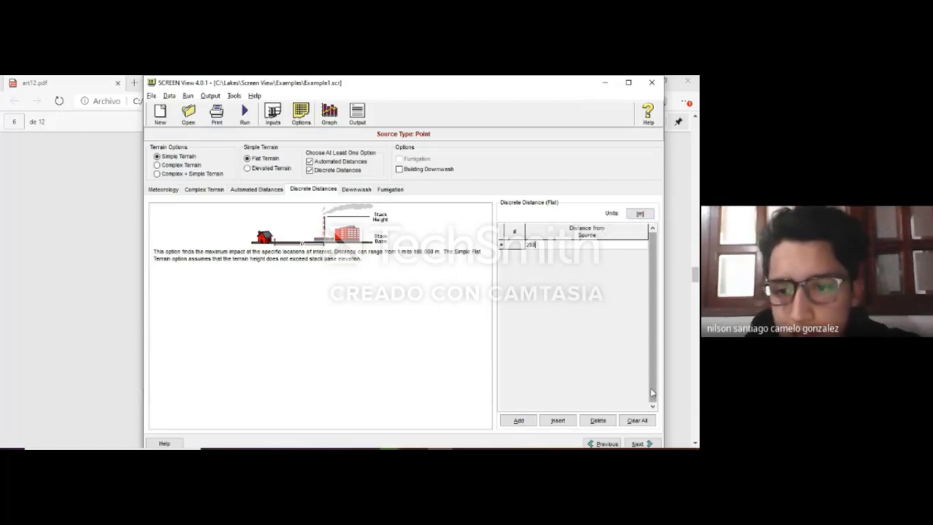
Go through the Downwash and Fumigation options without enabling any, and bring up the Project Status summary
click(639, 444)
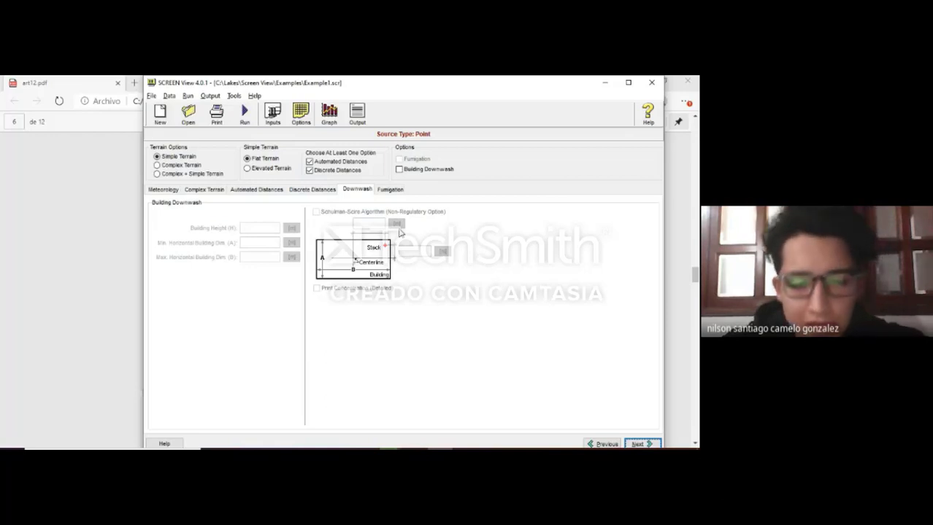
click(398, 196)
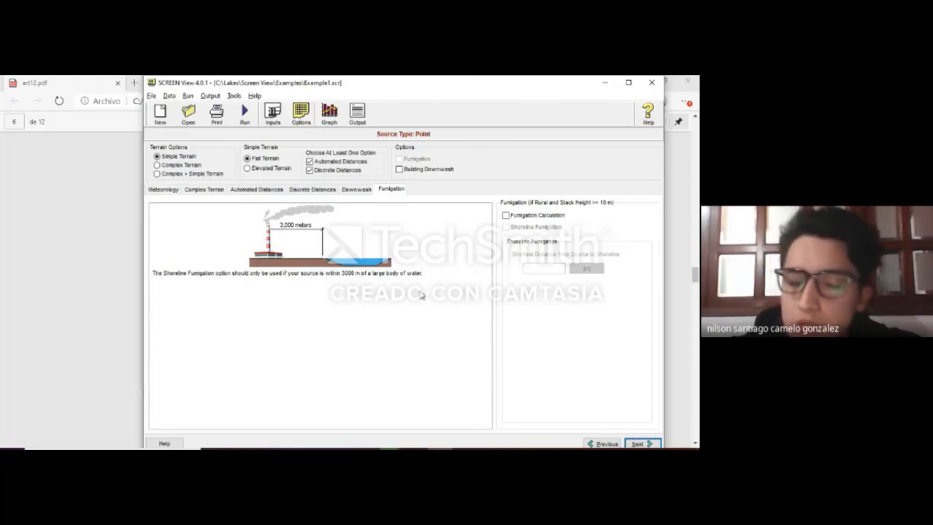
click(640, 444)
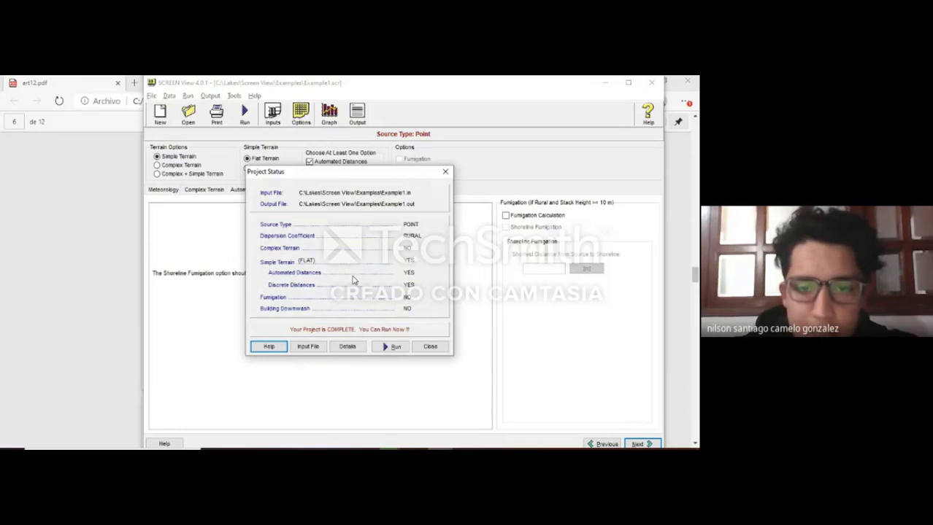
Run the SCREEN model and view the graph of automated distance versus concentration, closing it when done
click(390, 347)
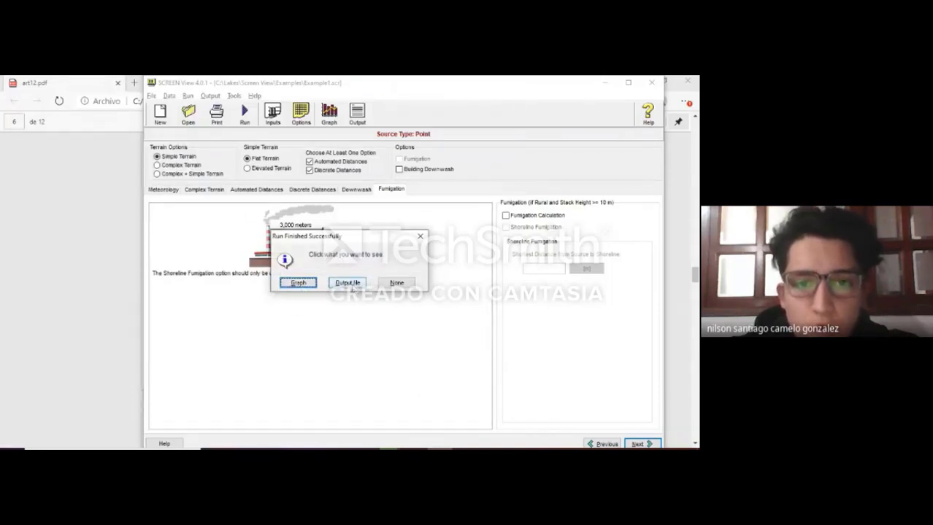
click(298, 283)
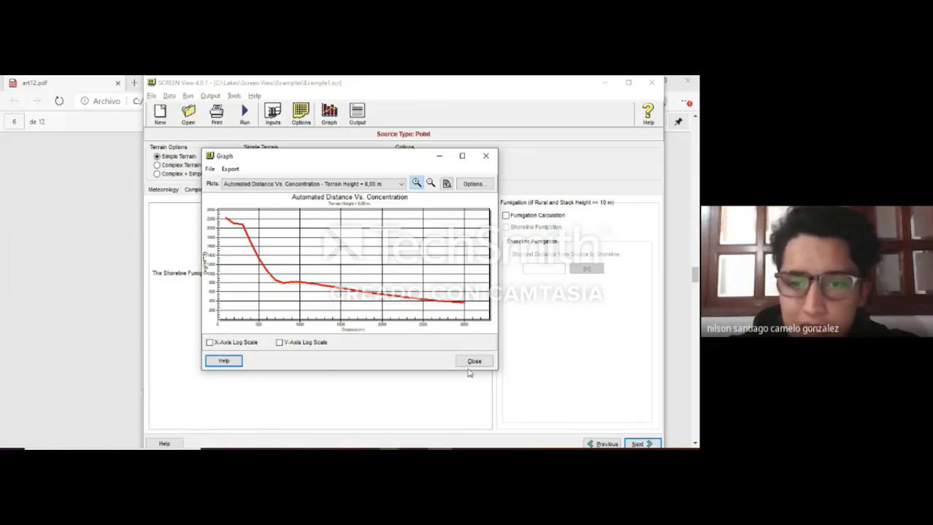
click(474, 360)
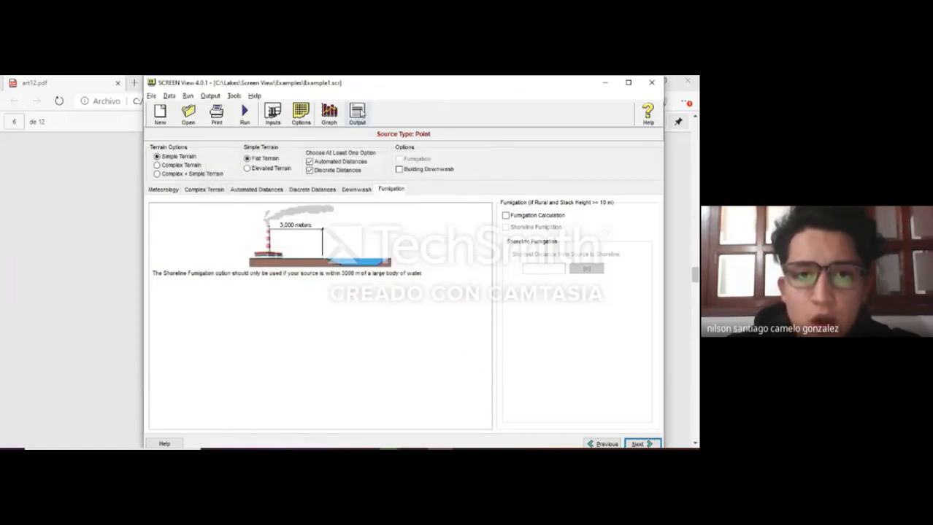
Open the run's output report and examine its simple terrain inputs for the point source
click(359, 111)
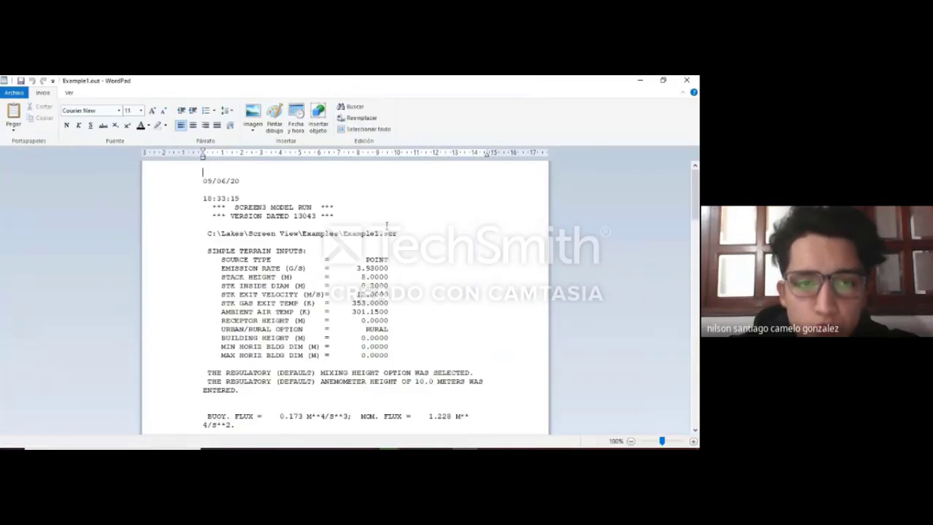
drag(219, 257, 406, 355)
click(421, 334)
scroll(427, 334, down, 6)
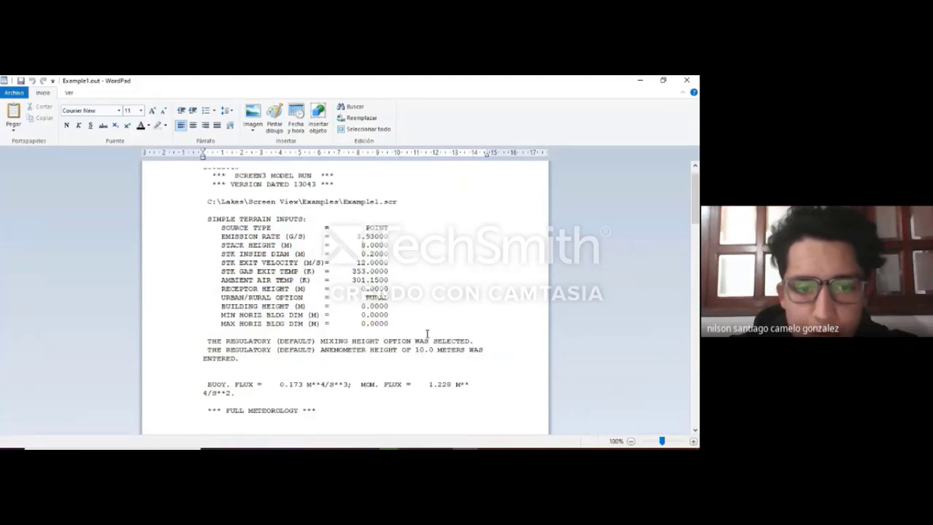
Examine the report's concentration-by-distance table through the maximum 1-hour concentration, and minimize the report
scroll(427, 334, down, 7)
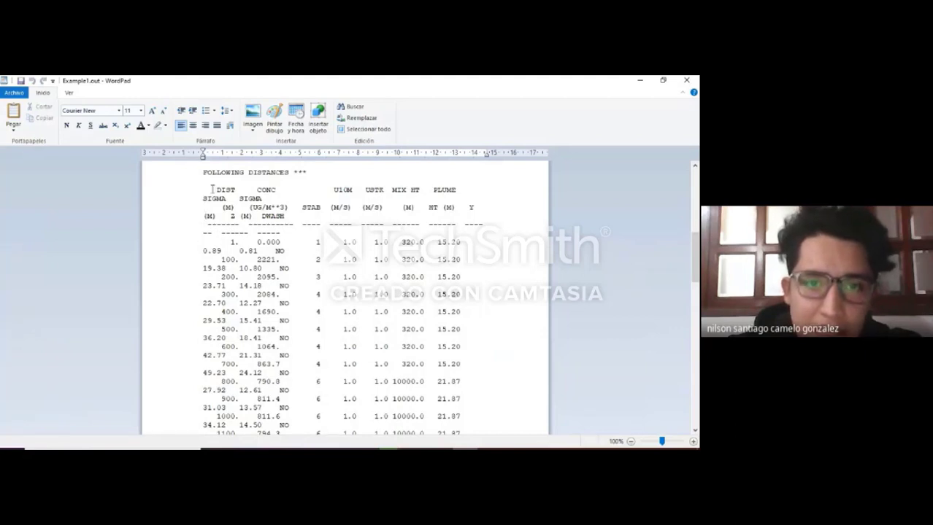
drag(206, 207, 488, 413)
scroll(476, 381, down, 4)
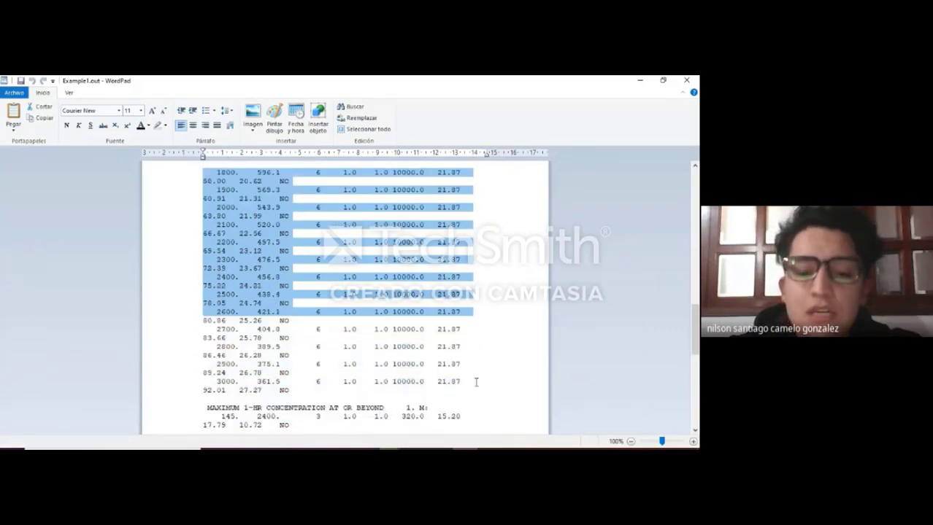
scroll(475, 377, down, 2)
scroll(474, 377, up, 15)
scroll(474, 377, up, 3)
click(639, 80)
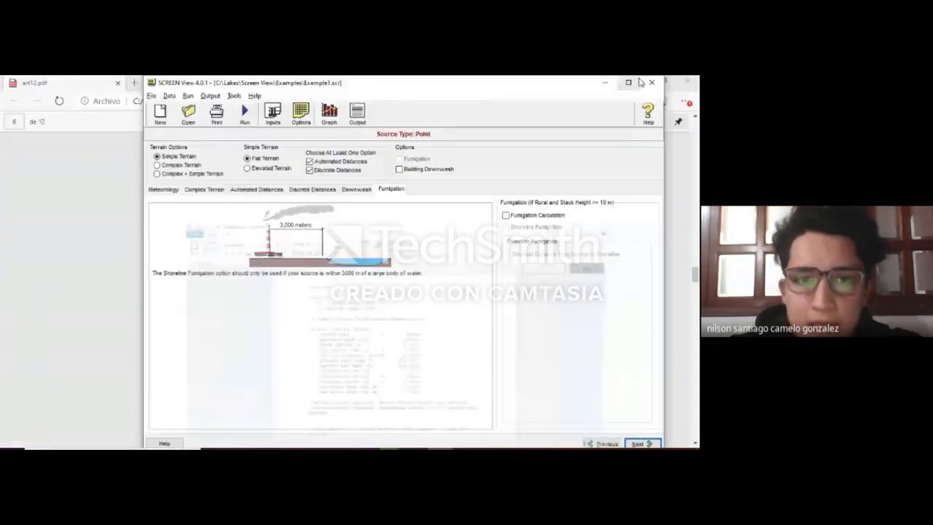
Minimize the SCREEN View, article PDF and PowerPoint windows
click(604, 83)
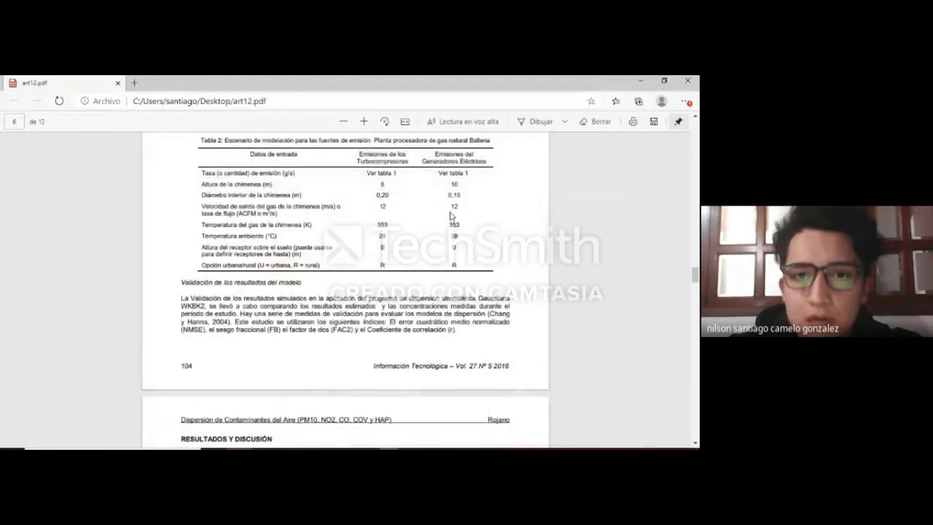
click(642, 82)
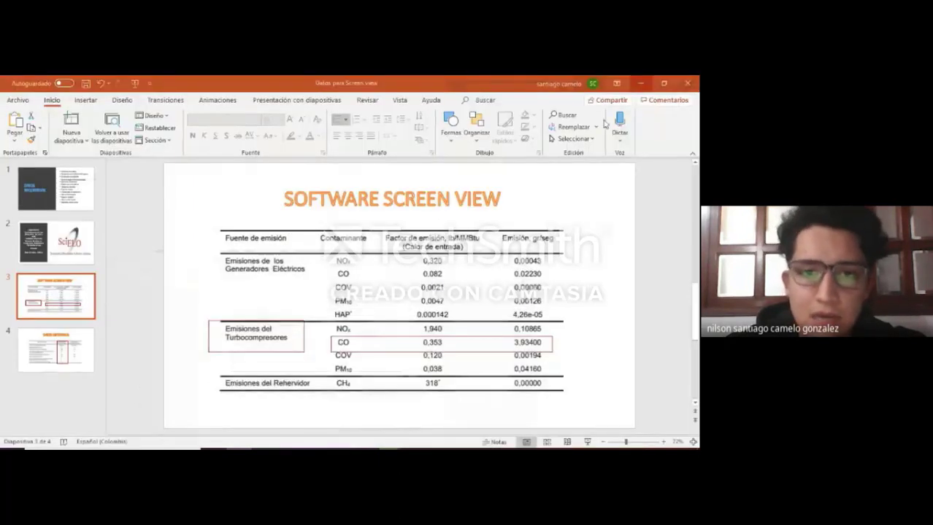
click(640, 82)
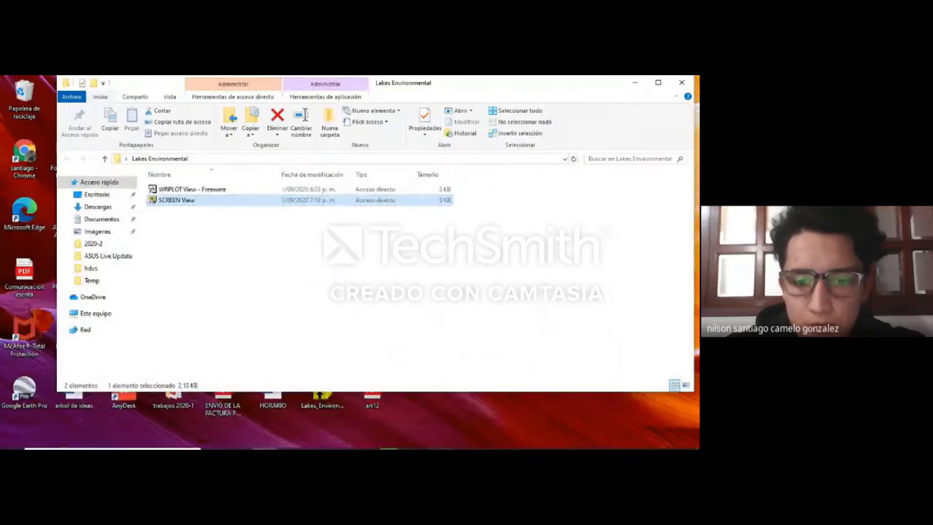
Switch to the Google Meet call in Chrome and stop the meeting recording
mouse_move(440, 447)
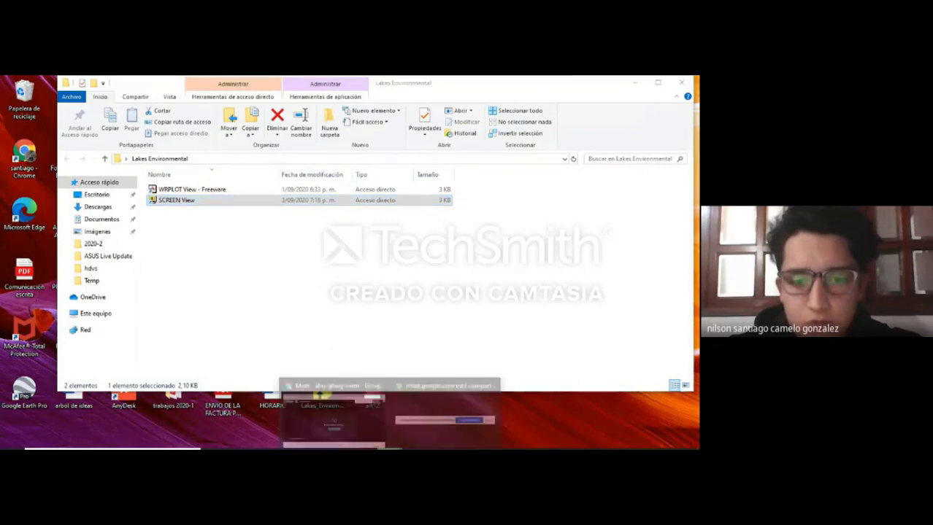
mouse_move(391, 447)
click(355, 417)
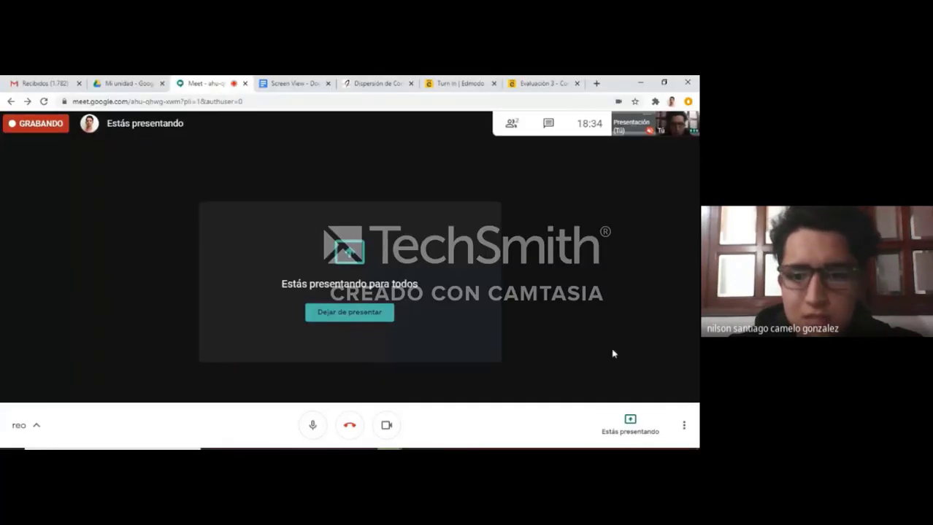
click(684, 425)
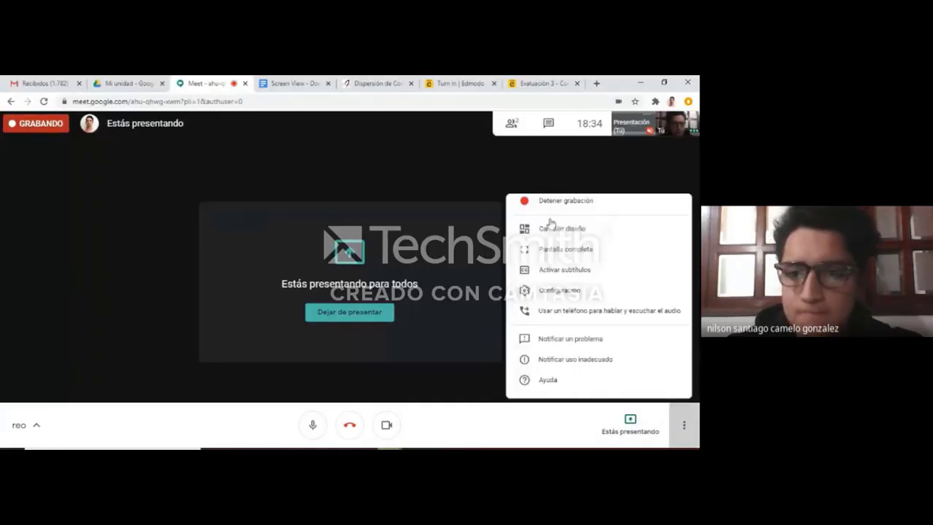
click(583, 199)
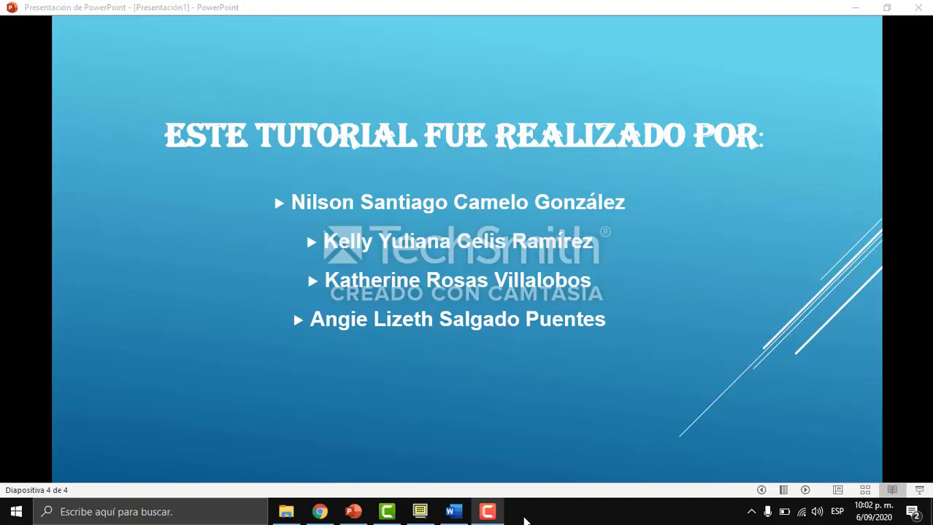
mouse_move(493, 518)
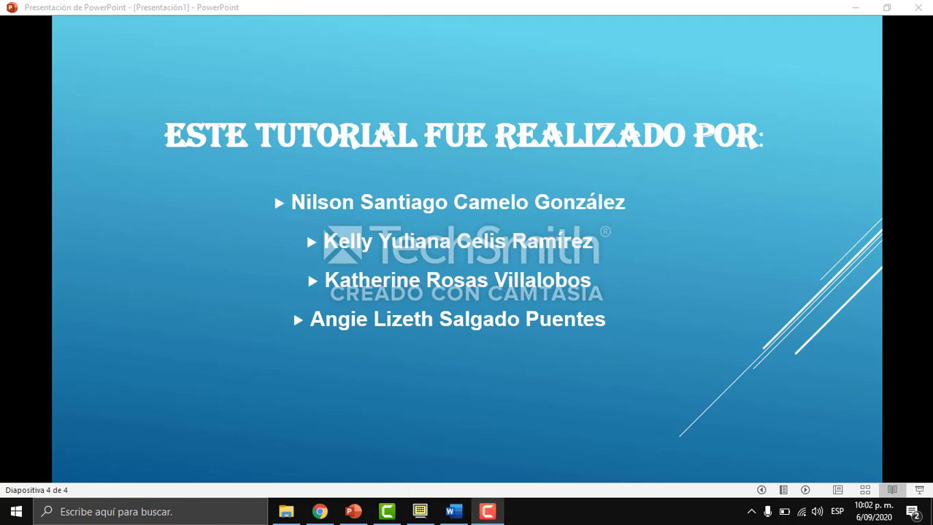